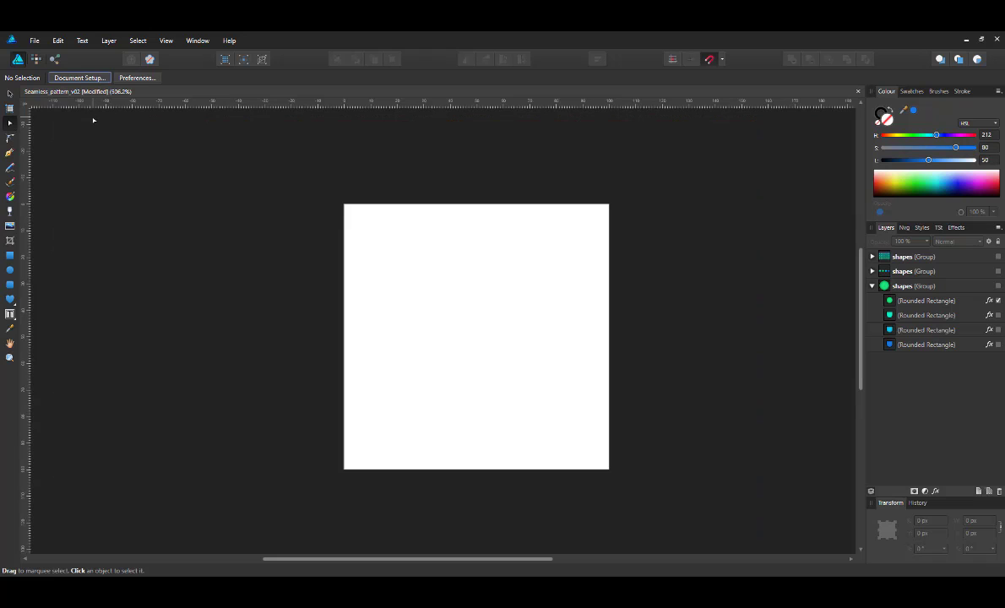
Review the page size settings and the Tools page of the preferences
{"action": "left_click", "coordinate": [79, 77]}
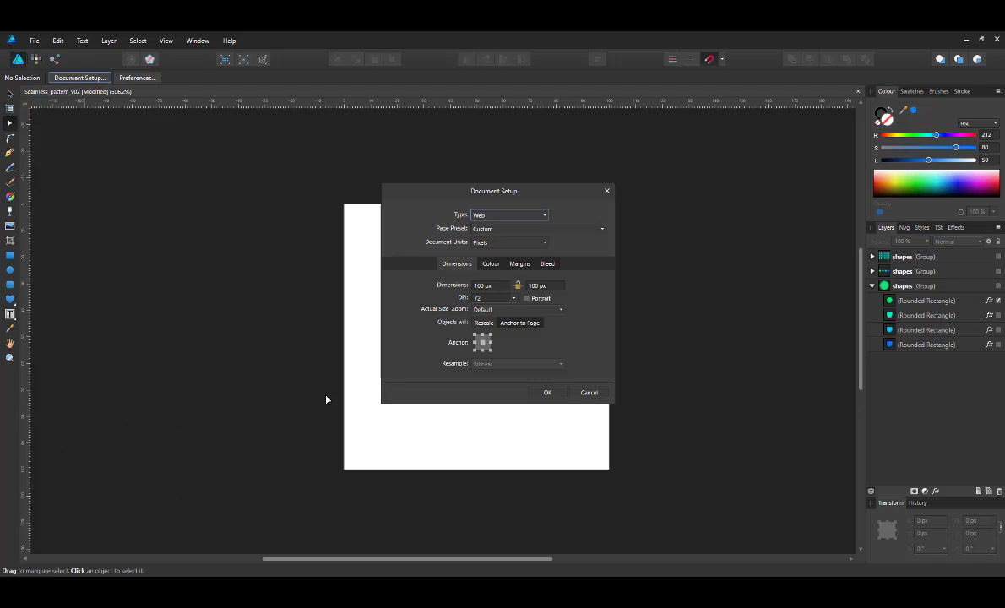
{"action": "left_click", "coordinate": [547, 391]}
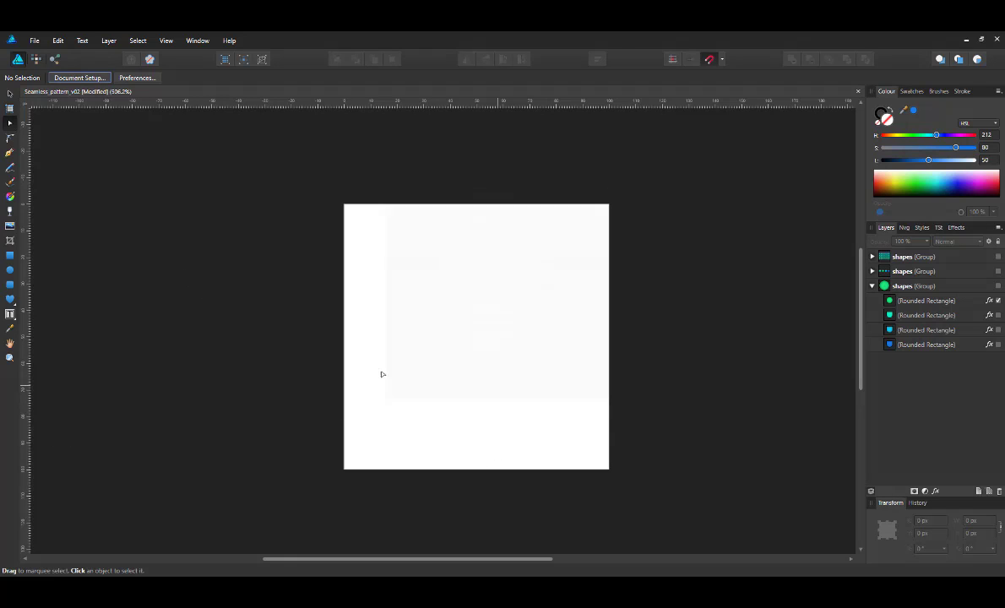
{"action": "left_click", "coordinate": [138, 78]}
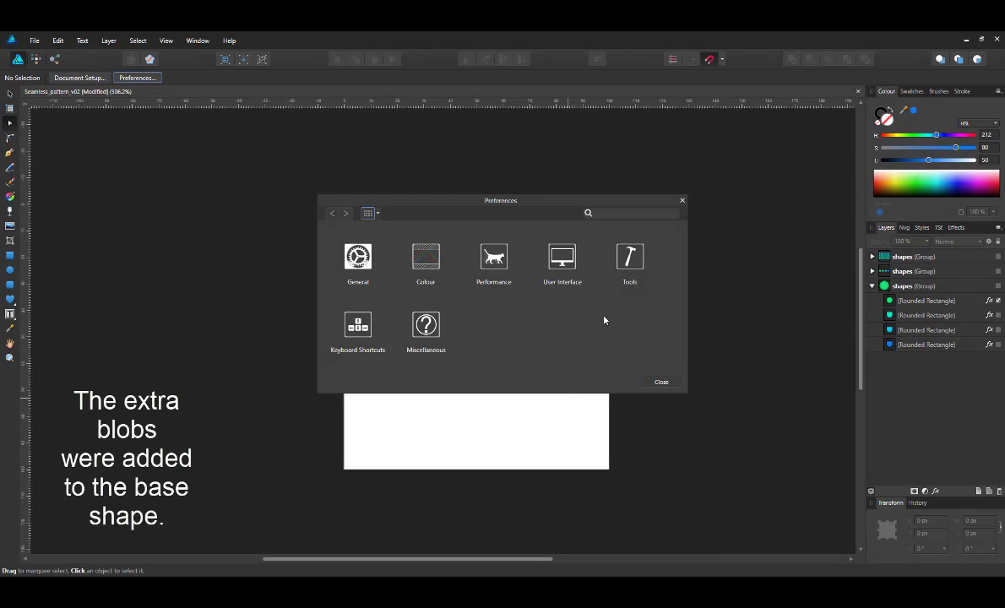
{"action": "left_click", "coordinate": [629, 258]}
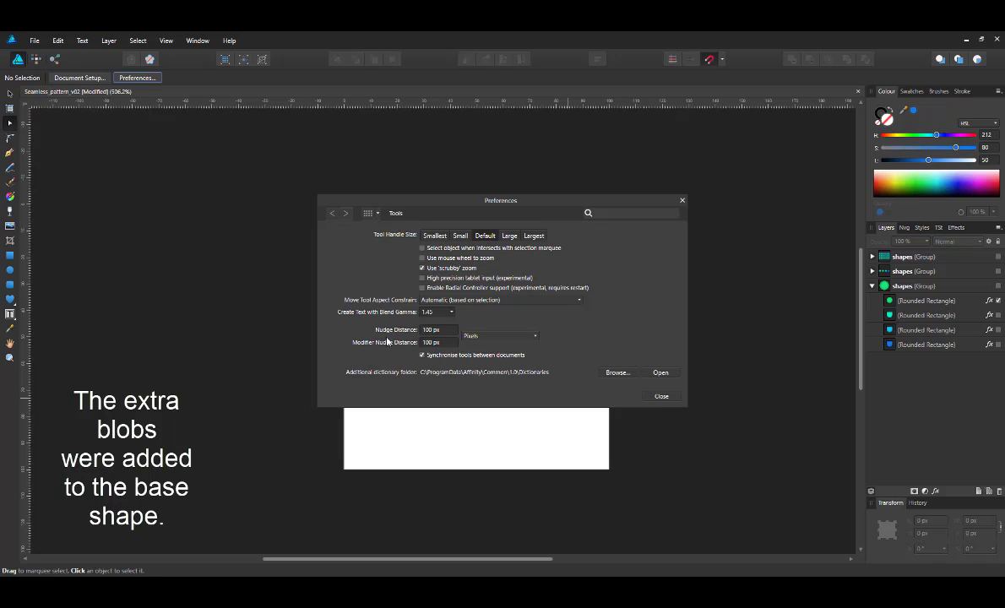
{"action": "left_click", "coordinate": [661, 396]}
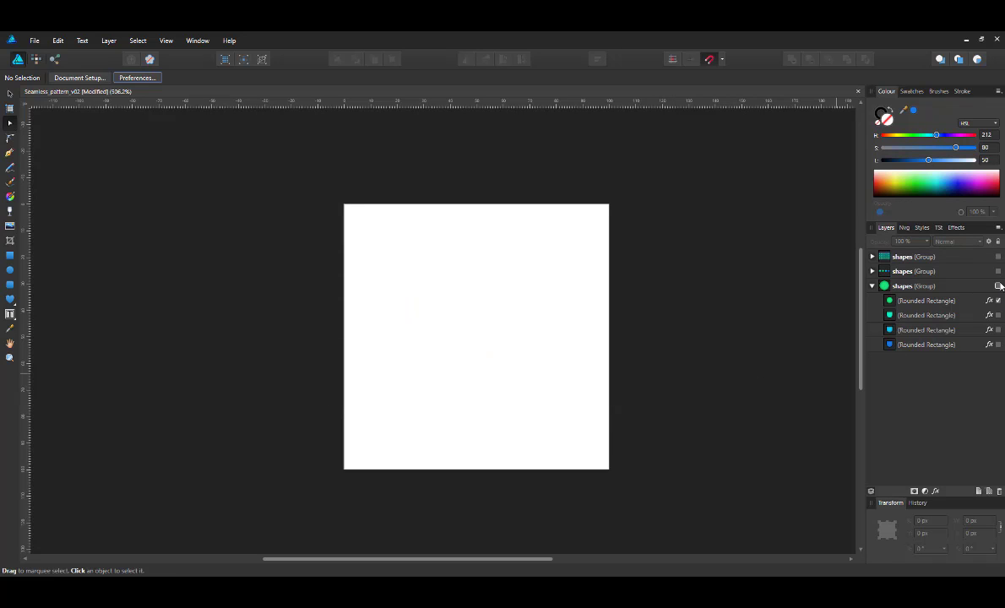
Unhide the green circle group and move the circle onto the page's left edge at X −40 px
{"action": "left_click", "coordinate": [998, 286]}
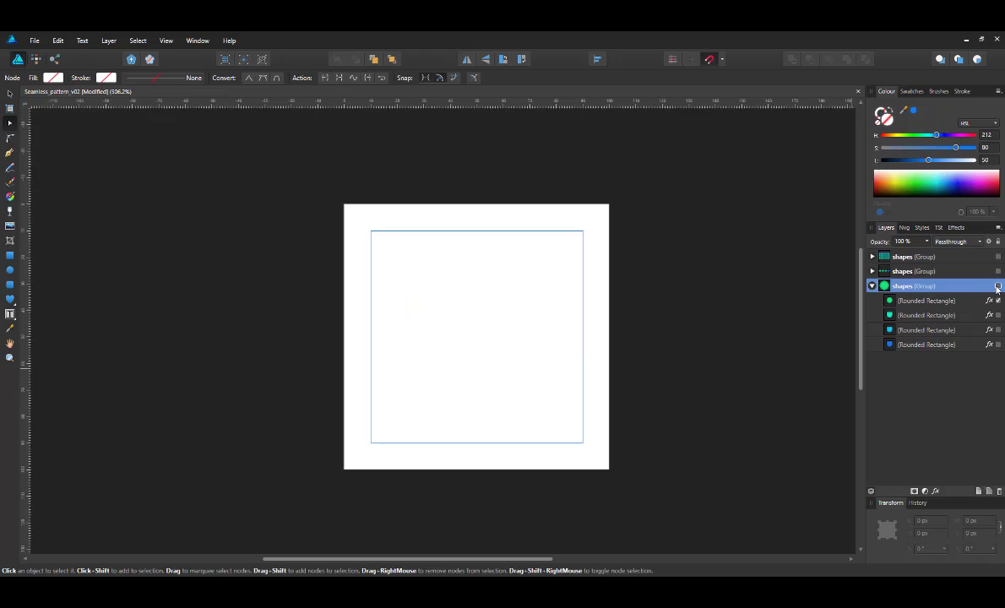
{"action": "left_click", "coordinate": [998, 287]}
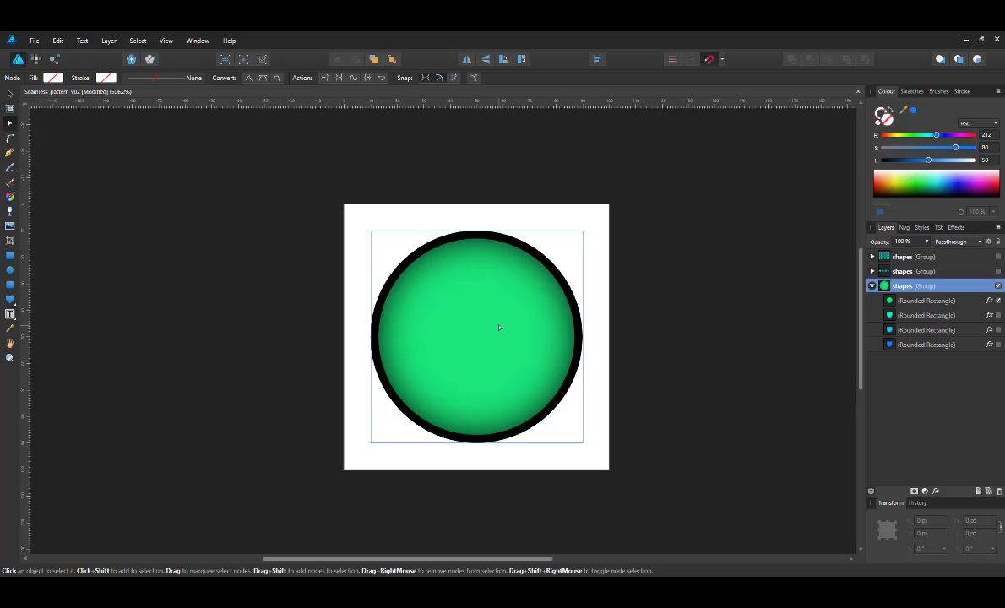
{"action": "key", "text": "ctrl+z"}
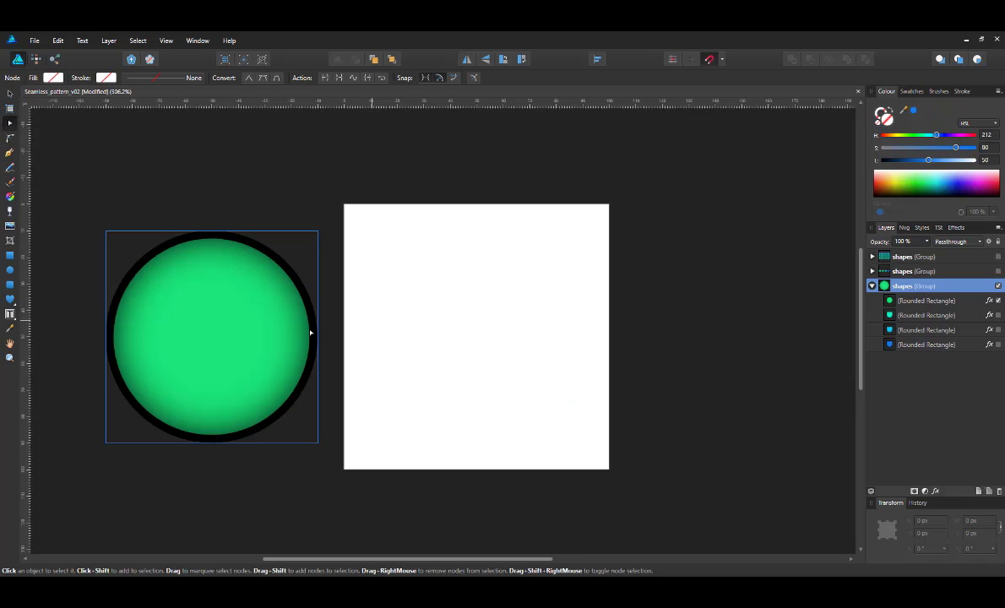
{"action": "key", "text": "ctrl+shift+z"}
{"action": "key", "text": "ctrl+shift+z"}
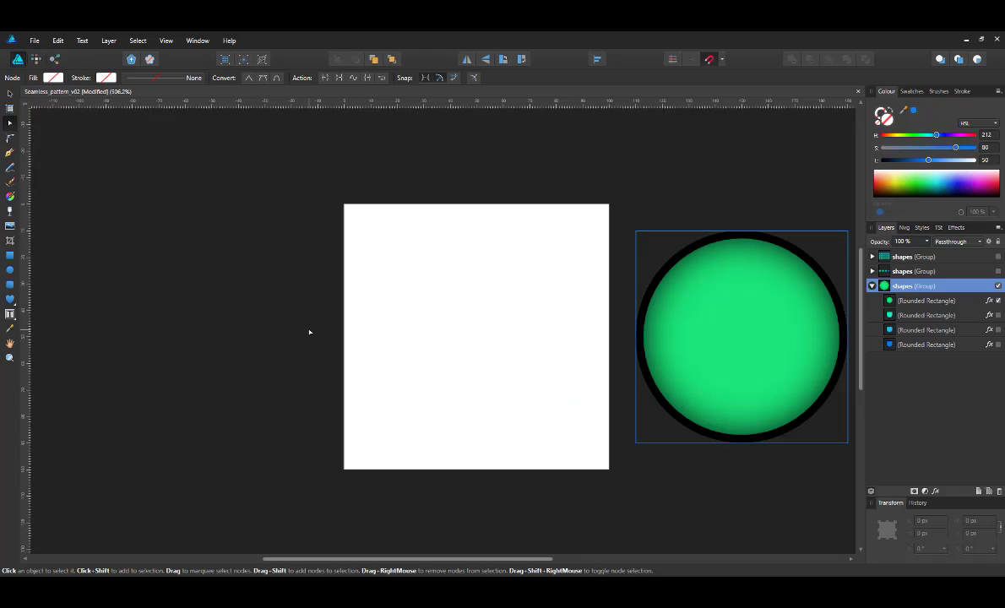
{"action": "key", "text": "ctrl+z"}
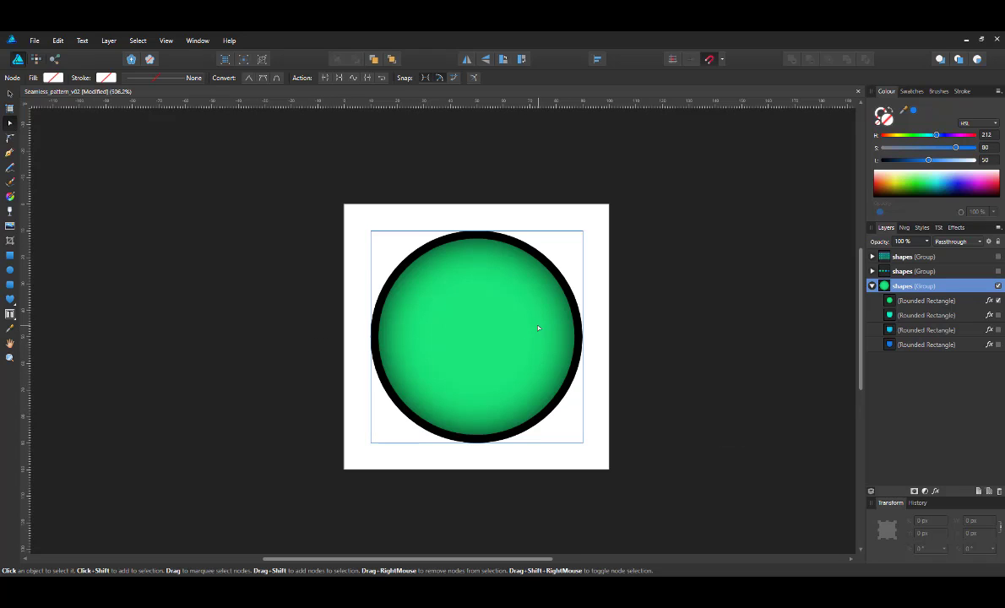
{"action": "left_click_drag", "start_coordinate": [536, 327], "coordinate": [445, 253]}
{"action": "left_click", "coordinate": [10, 94]}
{"action": "left_click_drag", "start_coordinate": [406, 332], "coordinate": [316, 334]}
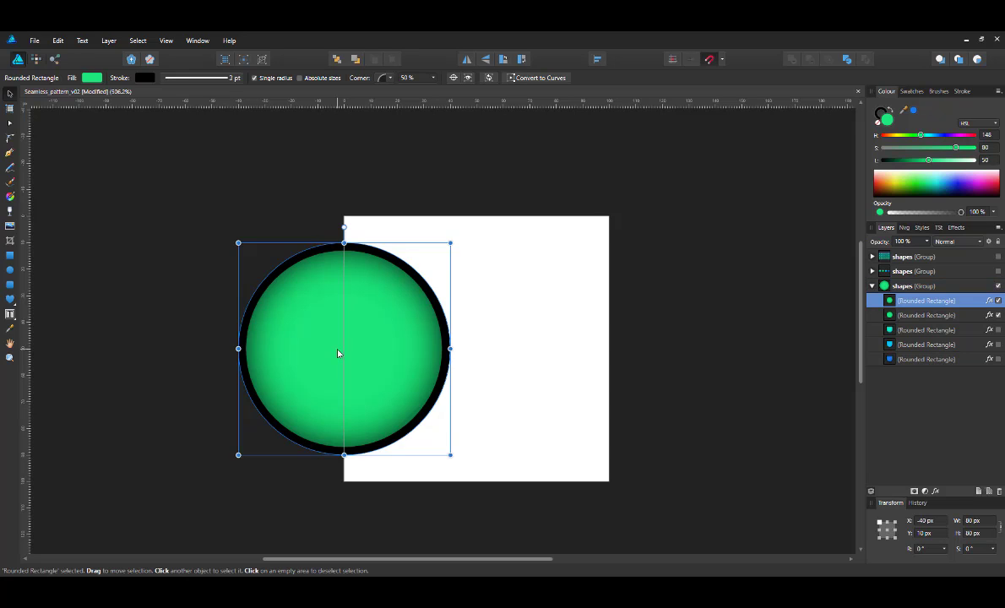
Copy the green circle 100 px right, onto the top edge, and 100 px down
{"action": "key", "text": "ctrl+j"}
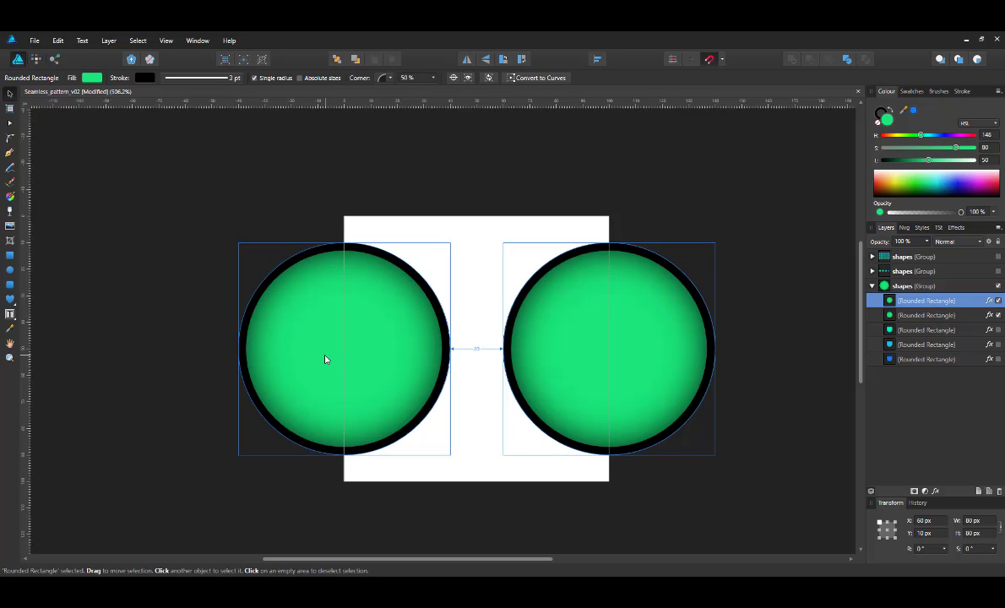
{"action": "left_click", "coordinate": [326, 358]}
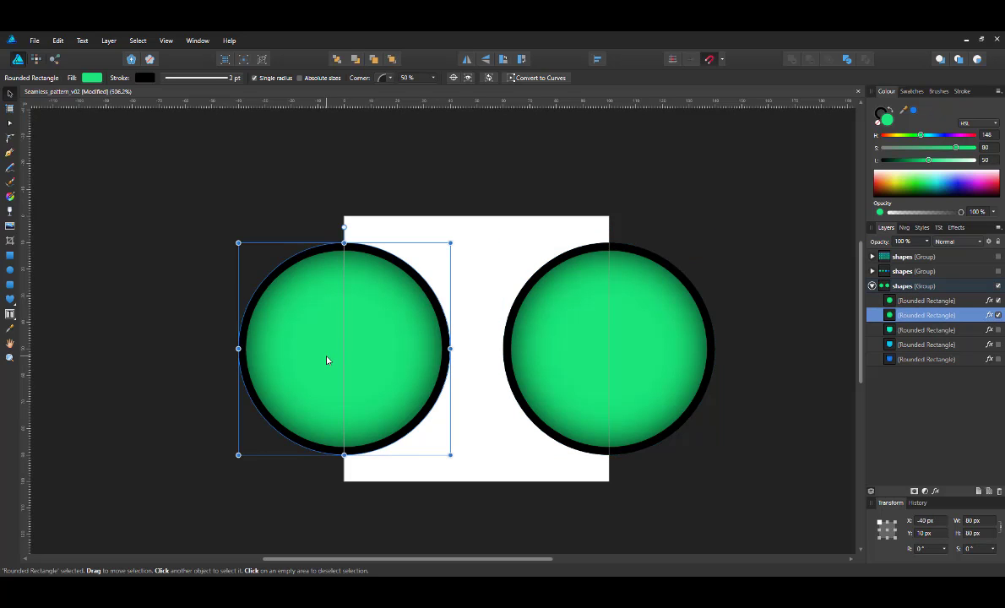
{"action": "left_click_drag", "start_coordinate": [328, 359], "coordinate": [426, 199]}
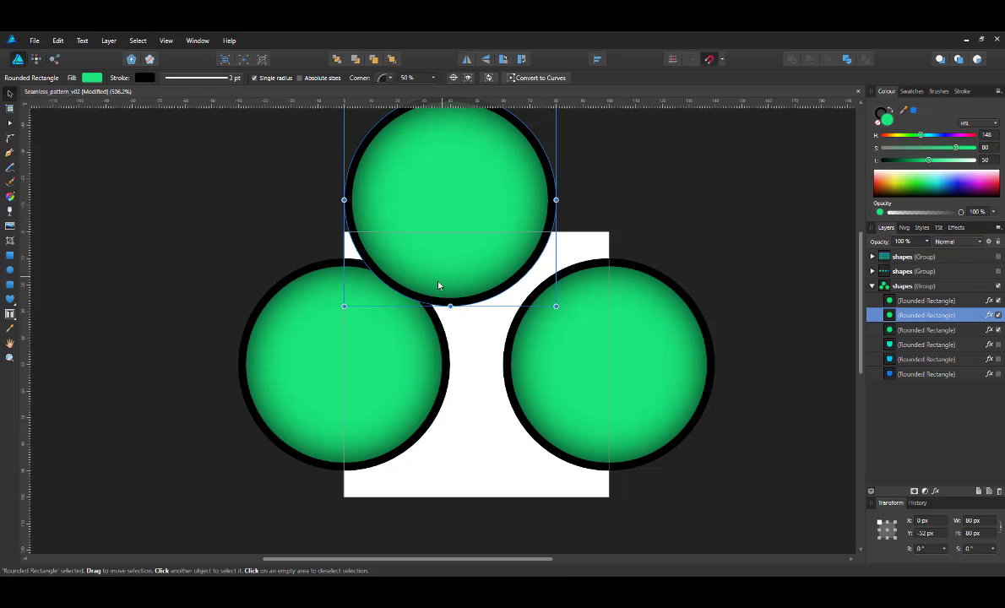
{"action": "left_click", "coordinate": [363, 393]}
{"action": "left_click", "coordinate": [435, 277]}
{"action": "key", "text": "ctrl+j"}
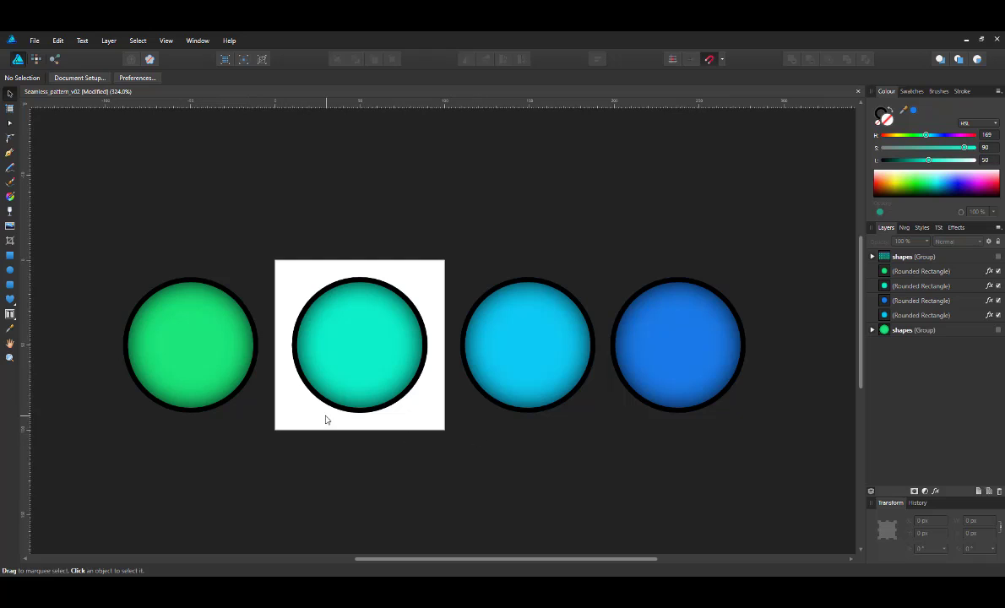
Move teal to the bottom edge, cyan above it, and a cyan copy 100 px below
{"action": "left_click", "coordinate": [354, 377]}
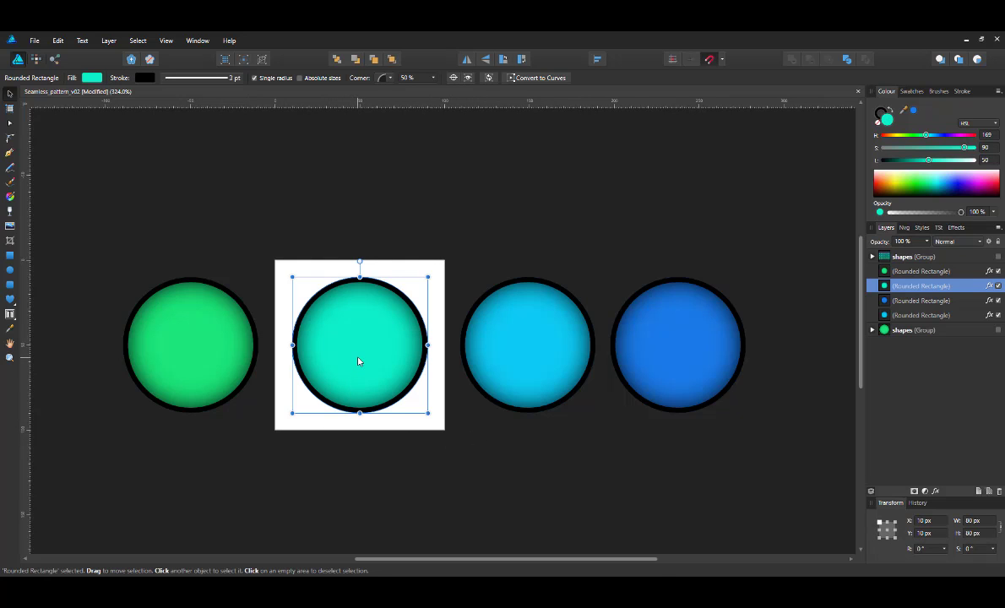
{"action": "left_click_drag", "start_coordinate": [356, 360], "coordinate": [358, 376]}
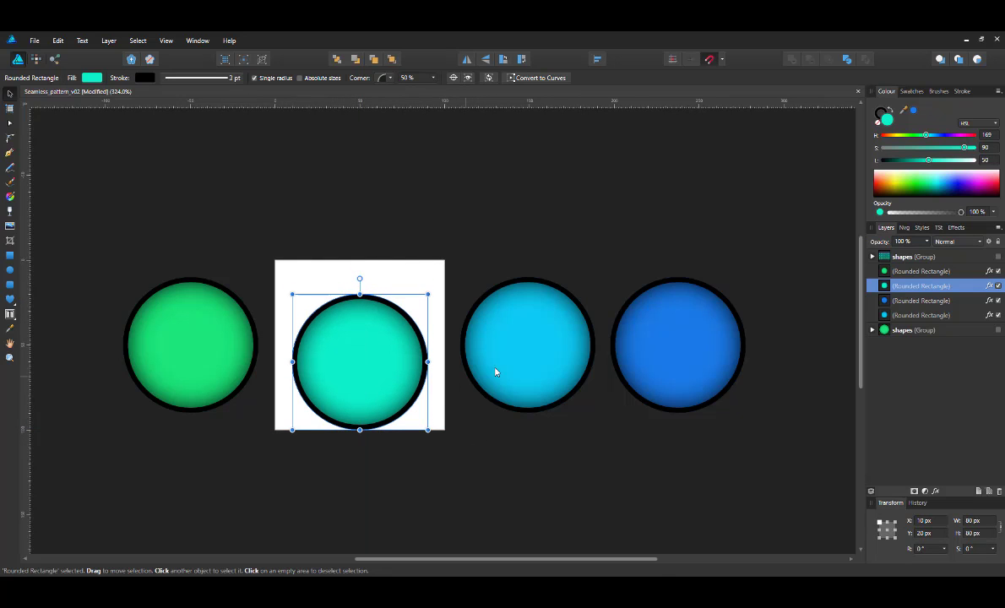
{"action": "left_click", "coordinate": [530, 368]}
{"action": "left_click_drag", "start_coordinate": [535, 373], "coordinate": [370, 288]}
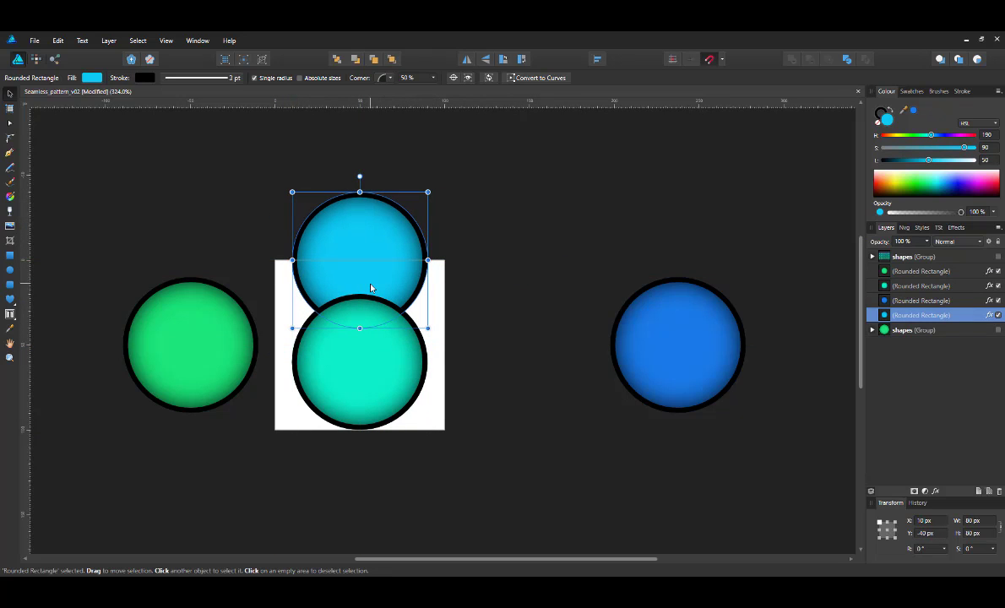
{"action": "key", "text": "ctrl+j"}
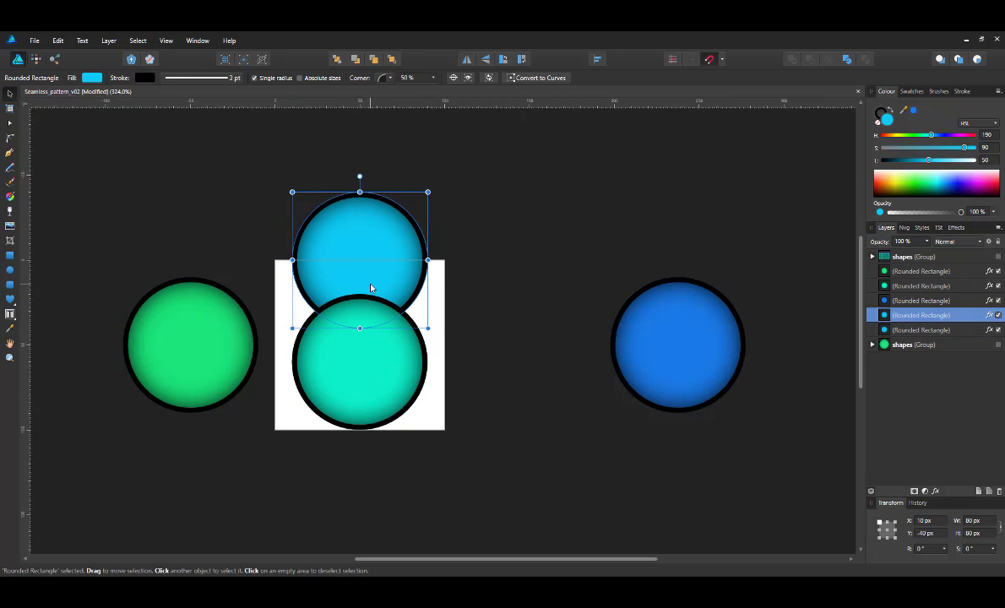
{"action": "left_click_drag", "start_coordinate": [370, 288], "coordinate": [370, 456]}
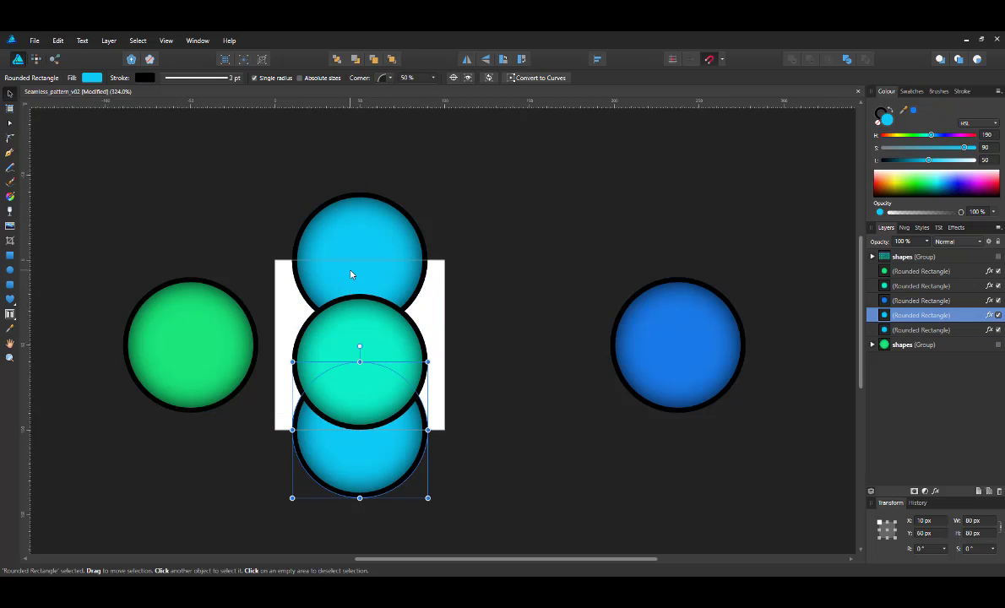
Bring the upper cyan forward, shift green right, and place blue upper-left behind cyan
{"action": "left_click", "coordinate": [351, 275]}
{"action": "key", "text": "ctrl+shift+bracketright"}
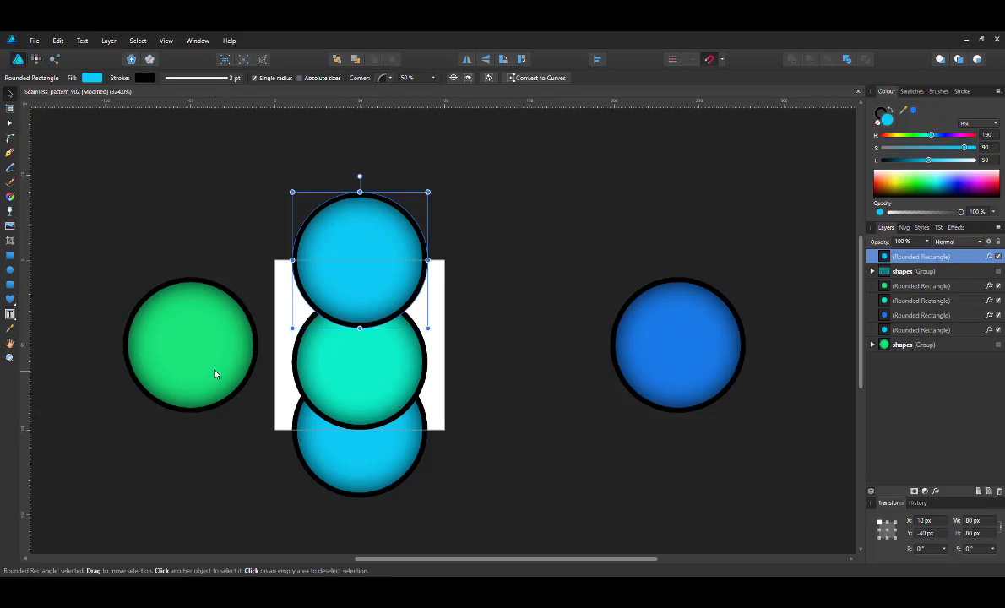
{"action": "left_click_drag", "start_coordinate": [209, 365], "coordinate": [290, 364]}
{"action": "left_click_drag", "start_coordinate": [683, 342], "coordinate": [282, 263]}
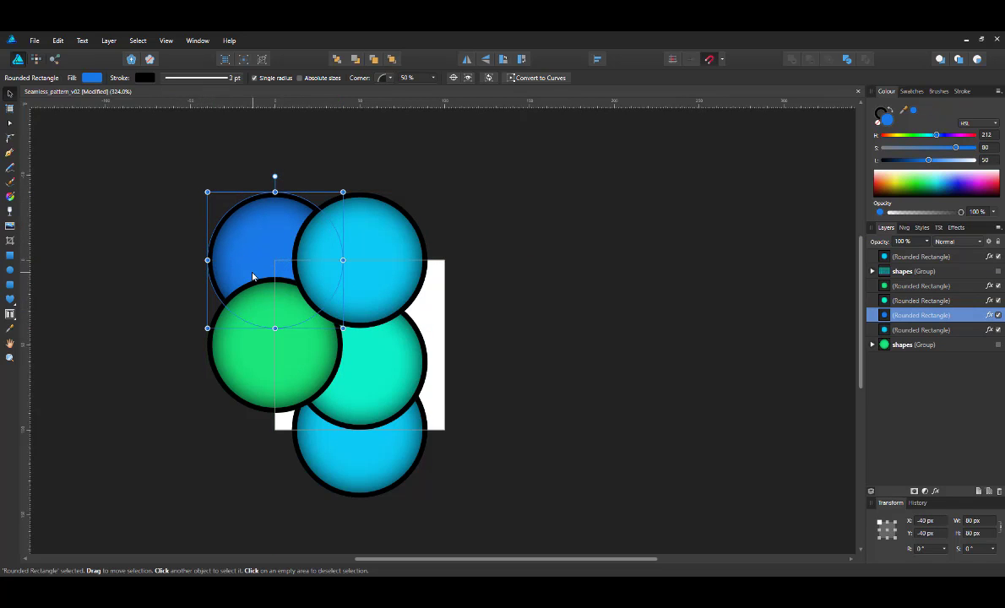
Copy the blue circle below the green one, then copy the blue pair 200 px right
{"action": "key", "text": "ctrl+j"}
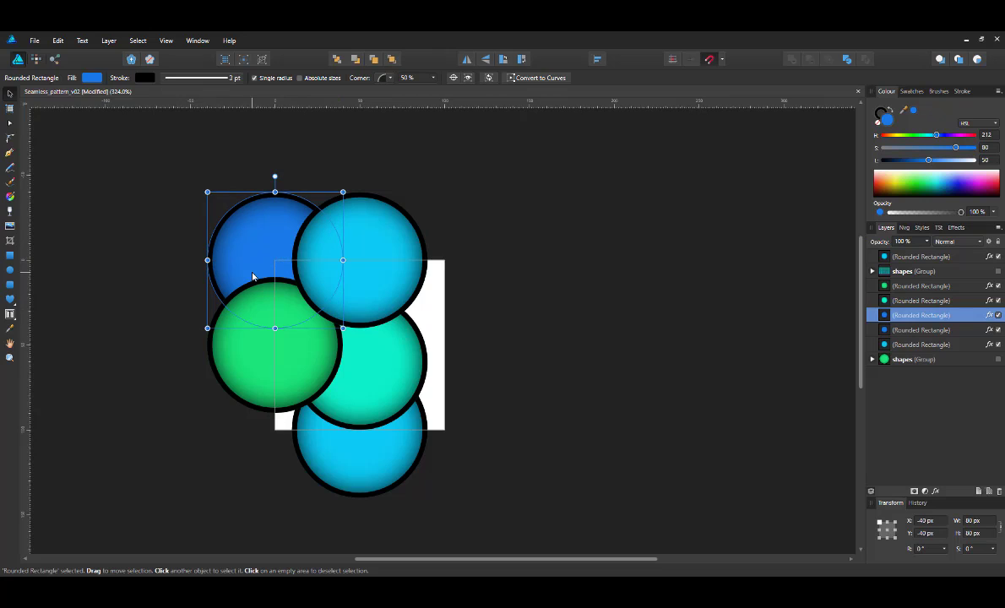
{"action": "left_click_drag", "start_coordinate": [251, 276], "coordinate": [252, 445]}
{"action": "left_click", "coordinate": [235, 258]}
{"action": "left_click", "coordinate": [264, 371], "text": "shift"}
{"action": "key", "text": "ctrl+j"}
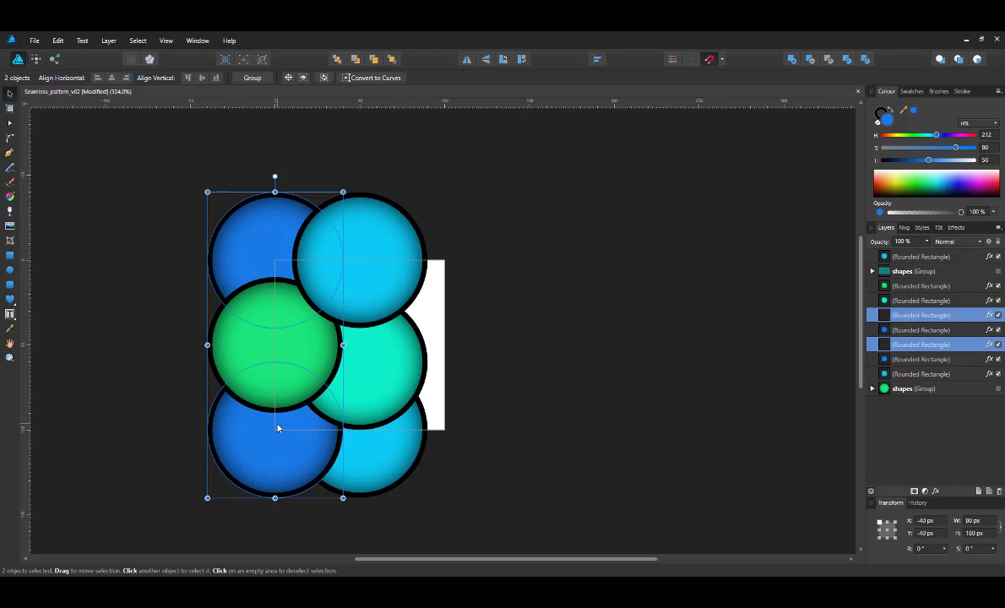
{"action": "left_click_drag", "start_coordinate": [277, 428], "coordinate": [447, 428]}
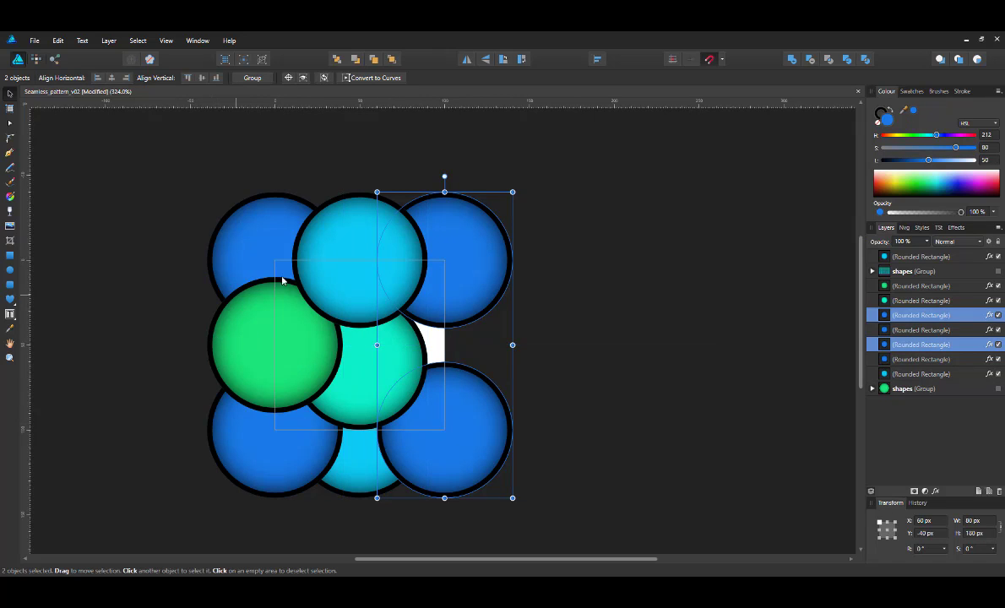
Bring the top two blue circles in front of the cyan circle
{"action": "left_click", "coordinate": [229, 232]}
{"action": "left_click", "coordinate": [458, 276], "text": "shift"}
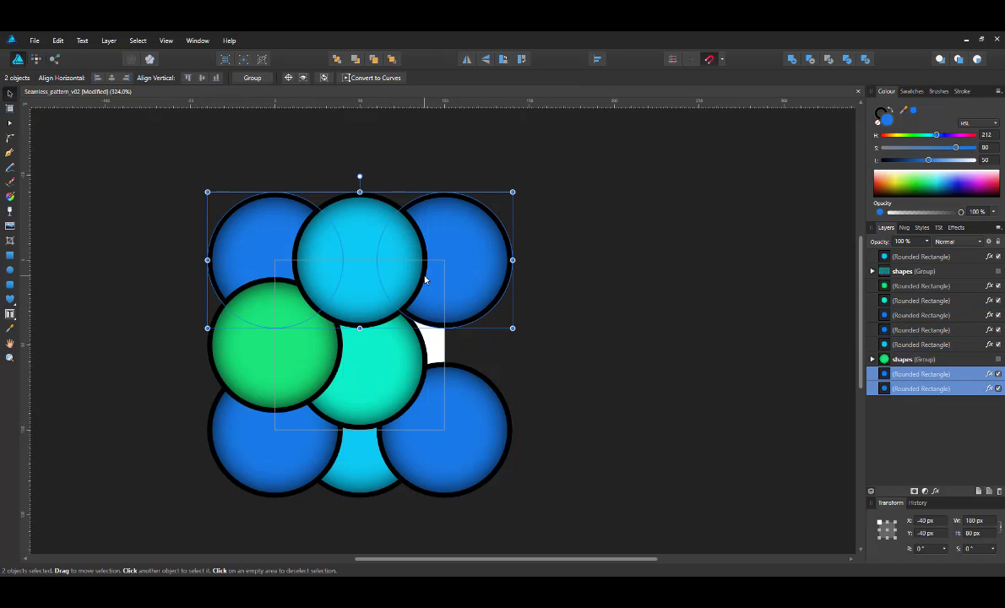
{"action": "key", "text": "ctrl+shift+bracketright"}
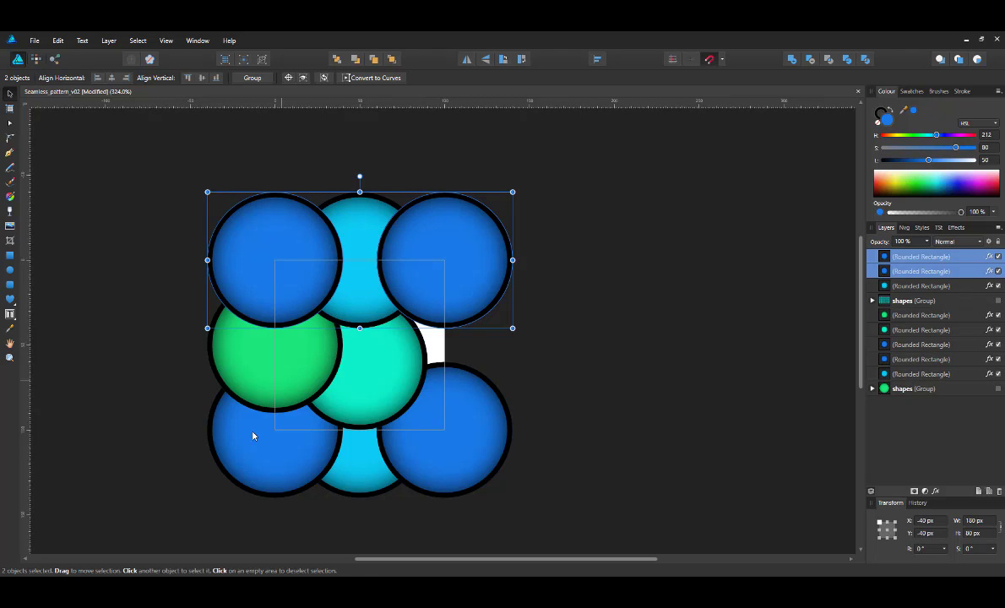
Place a copy of the green circle 100 px to the right
{"action": "left_click", "coordinate": [248, 399]}
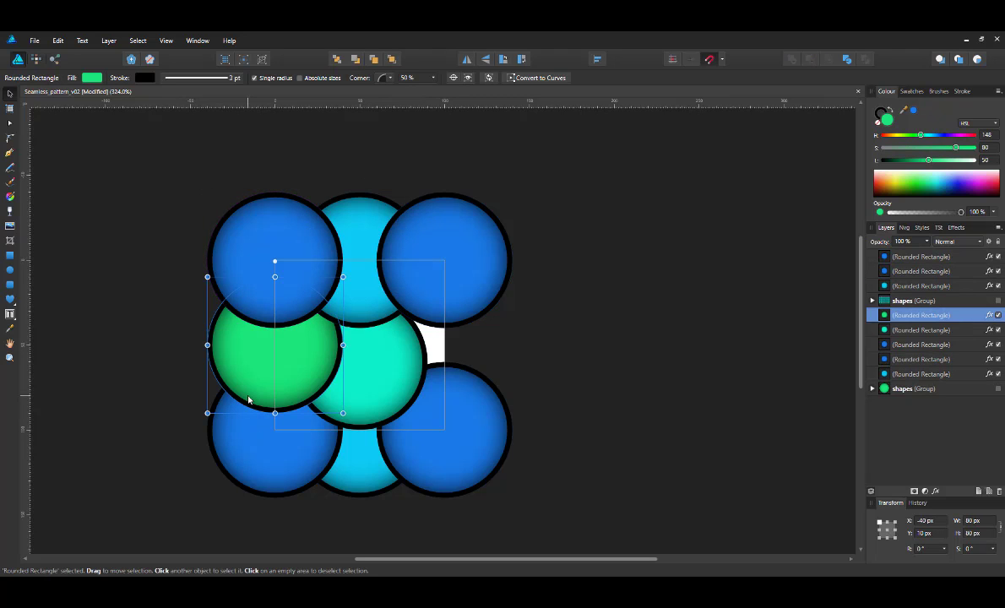
{"action": "key", "text": "ctrl+j"}
{"action": "left_click_drag", "start_coordinate": [248, 399], "coordinate": [417, 399]}
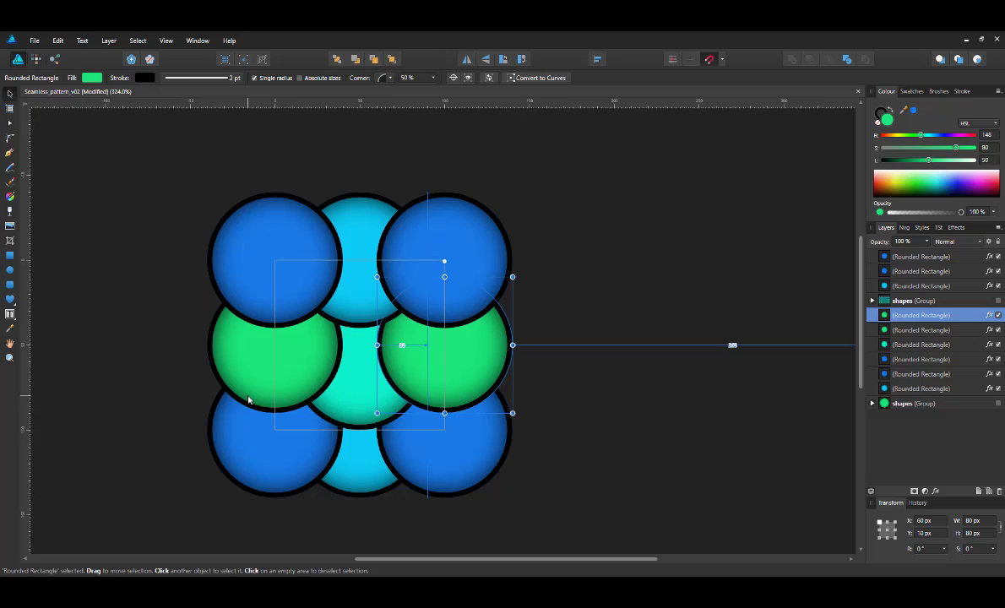
{"action": "left_click_drag", "start_coordinate": [248, 399], "coordinate": [248, 400]}
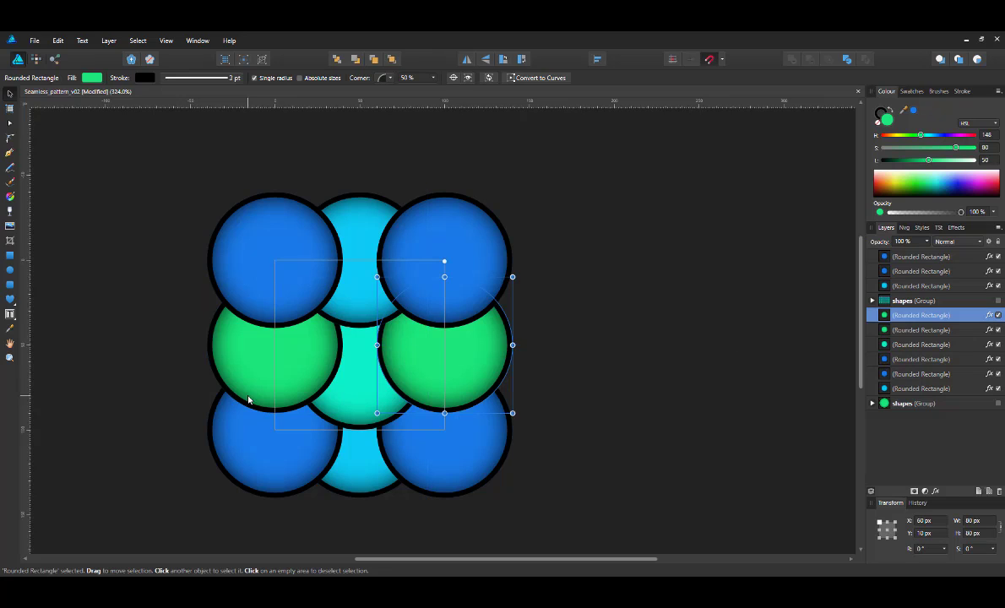
Raise both green and all four blue circles together to Y −61.6 px
{"action": "left_click", "coordinate": [252, 353], "text": "shift"}
{"action": "left_click", "coordinate": [294, 262], "text": "shift"}
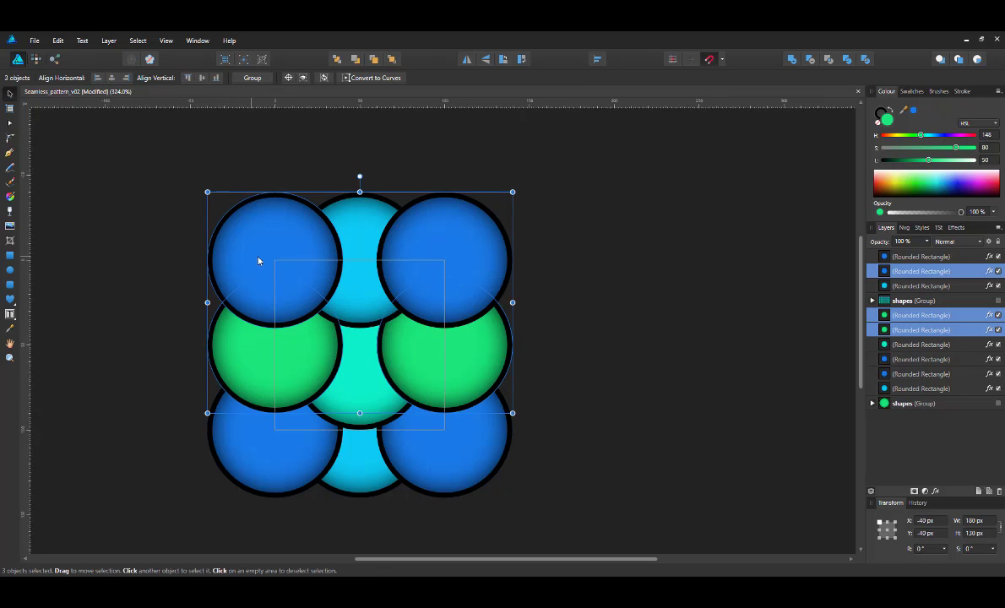
{"action": "left_click", "coordinate": [421, 262], "text": "shift"}
{"action": "left_click", "coordinate": [283, 455], "text": "shift"}
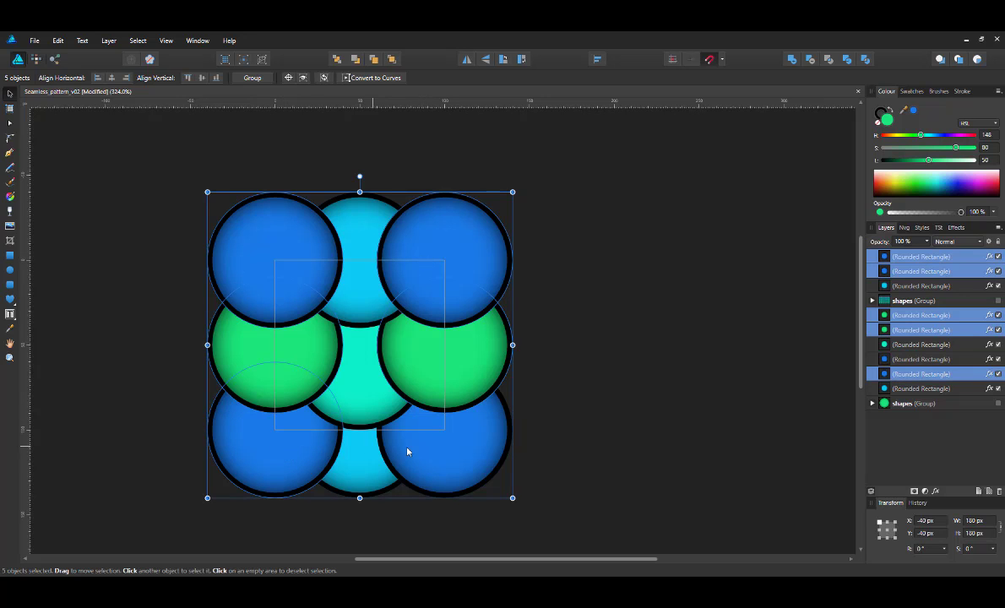
{"action": "left_click", "coordinate": [422, 453], "text": "shift"}
{"action": "left_click_drag", "start_coordinate": [428, 450], "coordinate": [425, 420]}
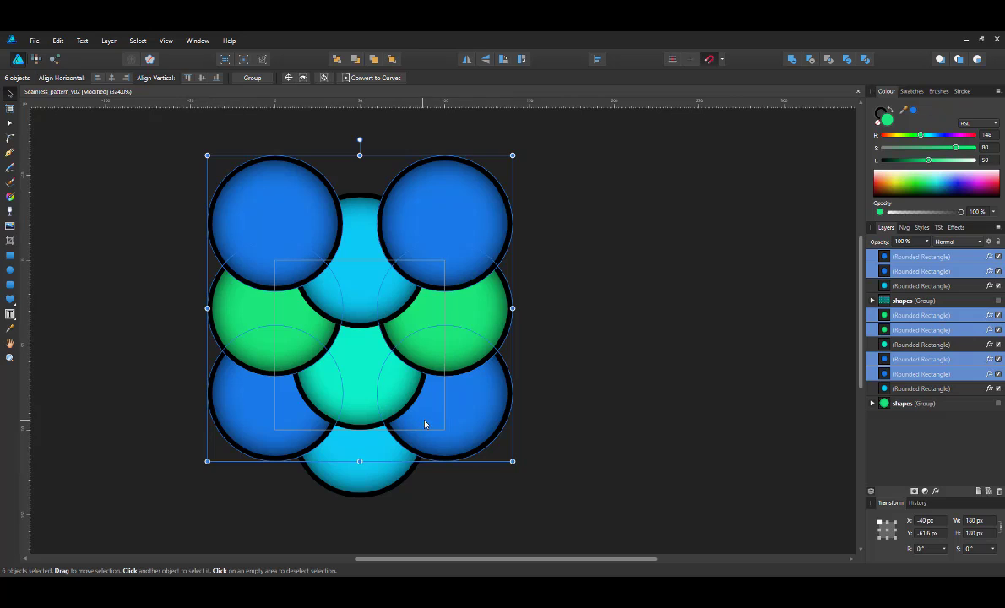
{"action": "left_click", "coordinate": [522, 444]}
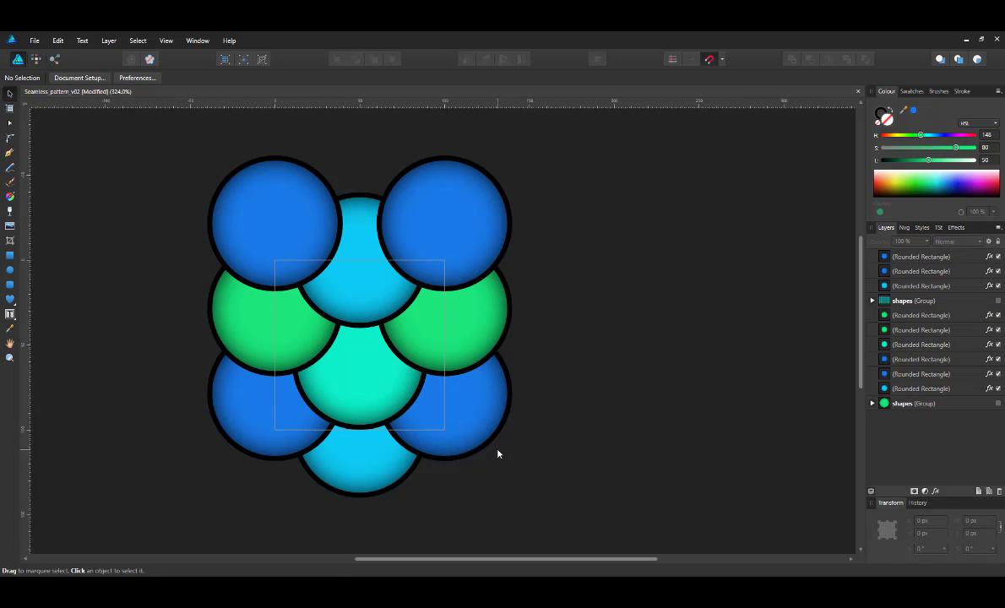
Turn on Clip to Canvas, draw a 100×100 px rectangle, and clip the circle group inside it
{"action": "key", "text": "ctrl+alt+shift+c"}
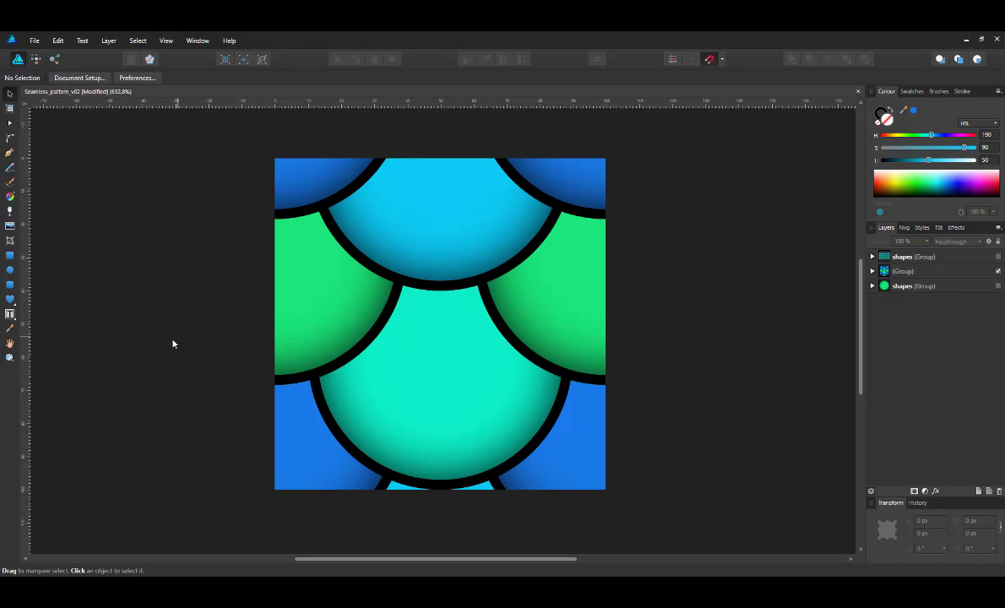
{"action": "left_click", "coordinate": [10, 254]}
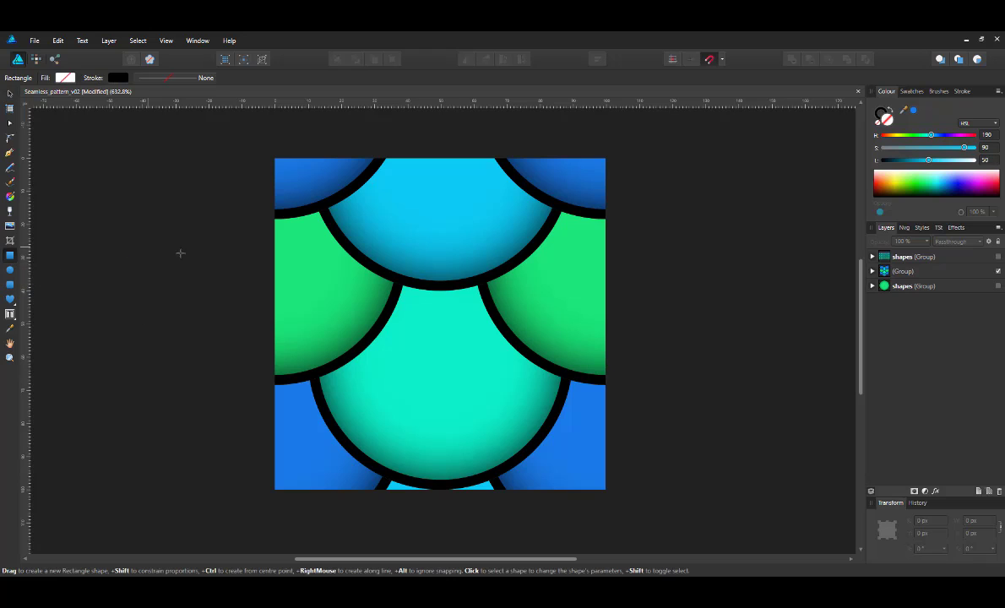
{"action": "left_click_drag", "start_coordinate": [274, 158], "coordinate": [375, 231]}
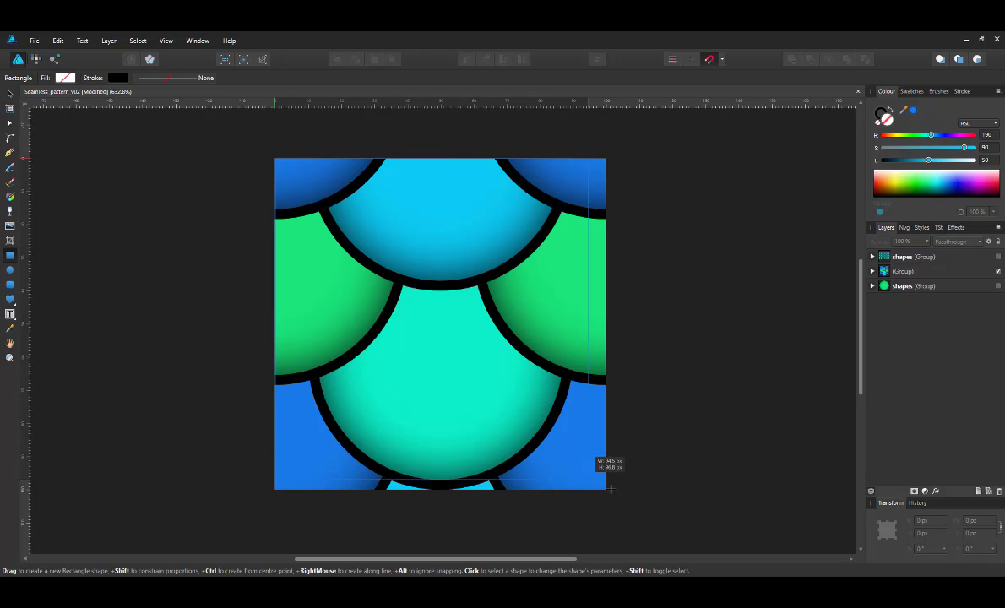
{"action": "left_click_drag", "start_coordinate": [593, 494], "coordinate": [606, 489]}
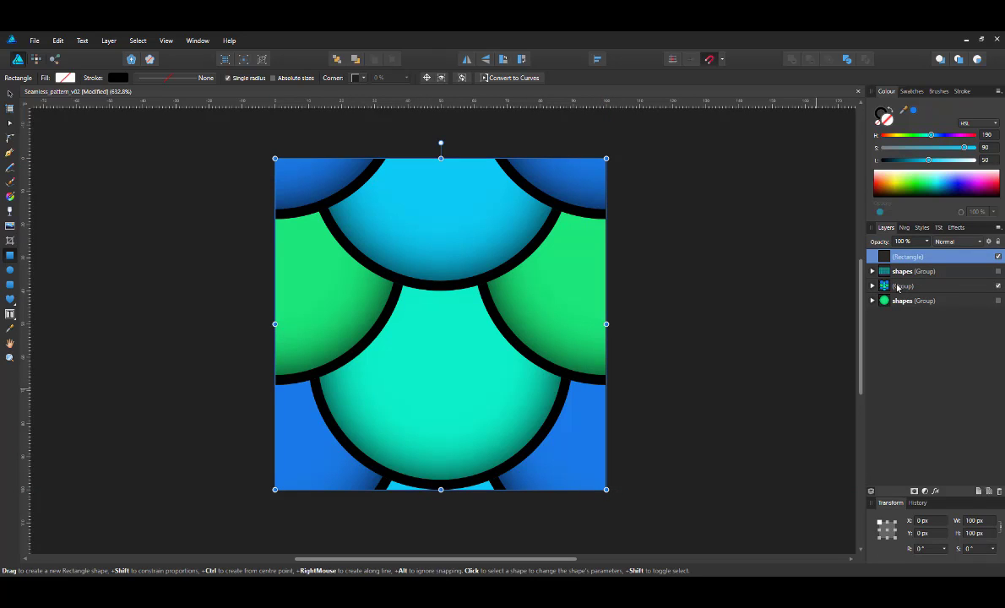
{"action": "left_click_drag", "start_coordinate": [897, 288], "coordinate": [908, 258]}
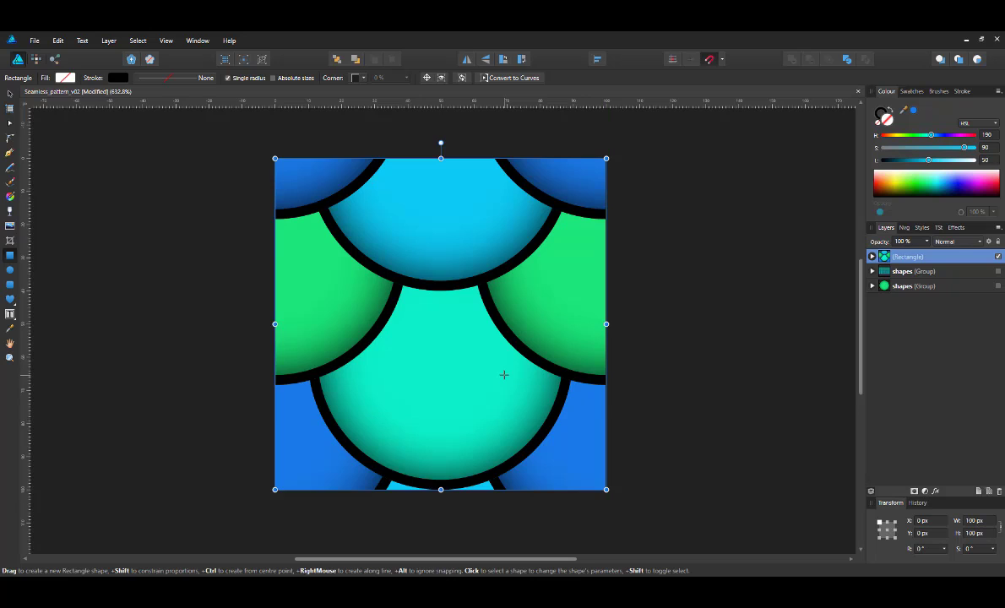
Duplicate the clipped tile to the left and across the bottom row in 100 px steps
{"action": "scroll", "coordinate": [504, 375], "scroll_direction": "down", "scroll_amount": 4}
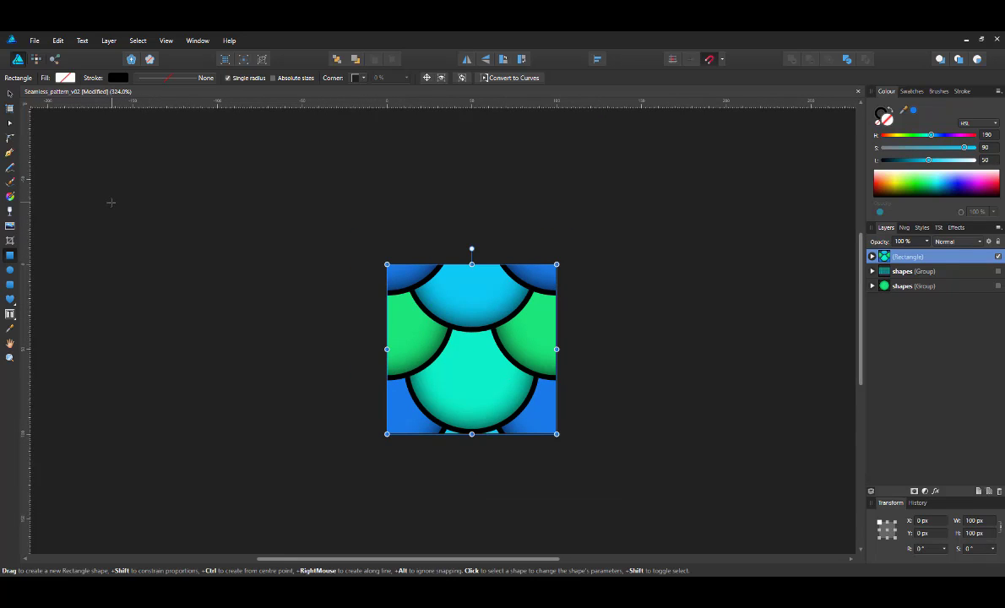
{"action": "key", "text": "ctrl+j"}
{"action": "key", "text": "shift+Left"}
{"action": "key", "text": "shift+Left"}
{"action": "key", "text": "shift+Left"}
{"action": "key", "text": "shift+Left"}
{"action": "key", "text": "shift+Left"}
{"action": "key", "text": "shift+Left"}
{"action": "key", "text": "shift+Left"}
{"action": "key", "text": "shift+Left"}
{"action": "key", "text": "shift+Left"}
{"action": "key", "text": "shift+Left"}
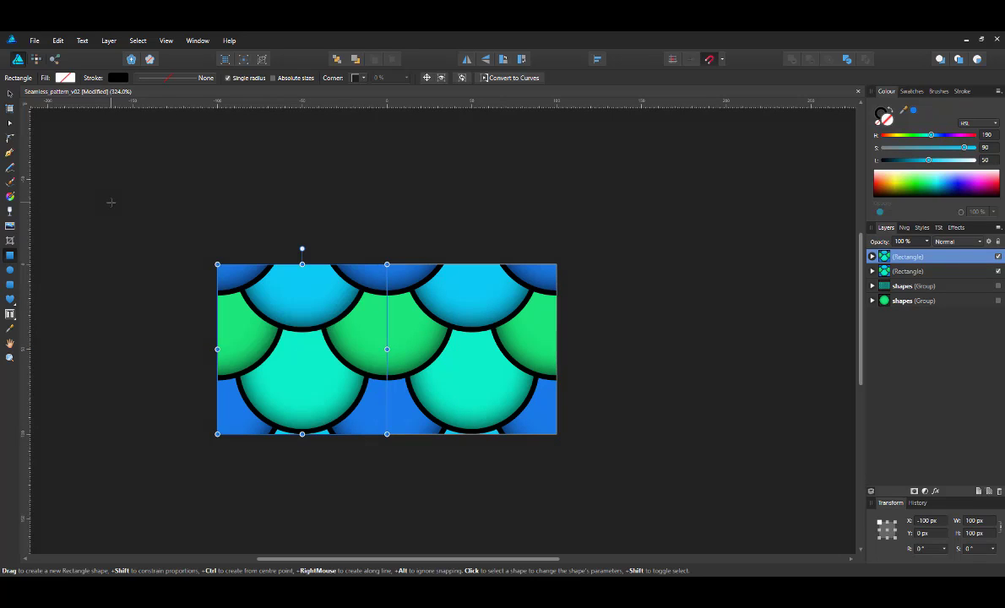
{"action": "key", "text": "ctrl+j"}
{"action": "key", "text": "shift+Down"}
{"action": "key", "text": "shift+Down"}
{"action": "key", "text": "shift+Down"}
{"action": "key", "text": "shift+Down"}
{"action": "key", "text": "shift+Down"}
{"action": "key", "text": "shift+Down"}
{"action": "key", "text": "shift+Down"}
{"action": "key", "text": "shift+Down"}
{"action": "key", "text": "shift+Down"}
{"action": "key", "text": "shift+Down"}
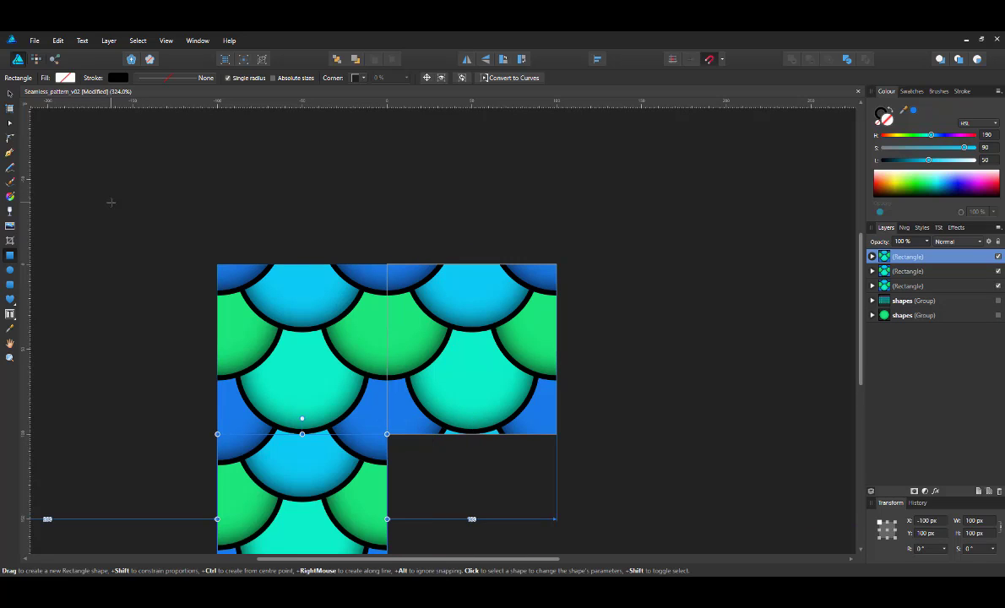
{"action": "key", "text": "ctrl+j"}
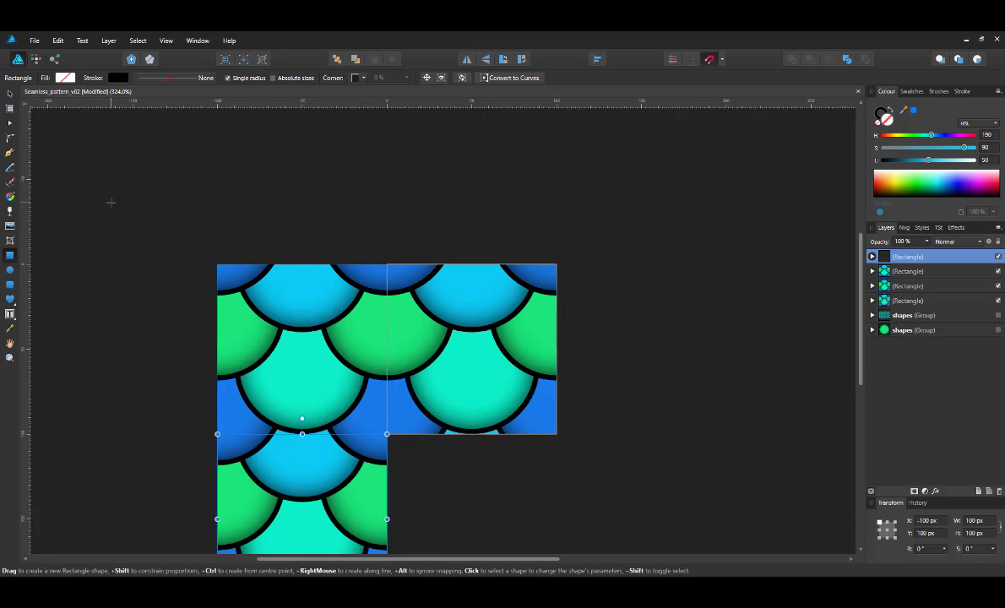
{"action": "key", "text": "shift+Right"}
{"action": "key", "text": "shift+Right"}
{"action": "key", "text": "shift+Right"}
{"action": "key", "text": "shift+Right"}
{"action": "key", "text": "shift+Right"}
{"action": "key", "text": "shift+Right"}
{"action": "key", "text": "shift+Right"}
{"action": "key", "text": "shift+Right"}
{"action": "key", "text": "shift+Right"}
{"action": "key", "text": "shift+Right"}
{"action": "key", "text": "ctrl+j"}
{"action": "key", "text": "shift+Right"}
{"action": "key", "text": "shift+Right"}
{"action": "key", "text": "shift+Right"}
{"action": "key", "text": "shift+Right"}
{"action": "key", "text": "shift+Right"}
{"action": "key", "text": "shift+Right"}
{"action": "key", "text": "shift+Right"}
{"action": "key", "text": "shift+Right"}
{"action": "key", "text": "shift+Right"}
{"action": "key", "text": "shift+Right"}
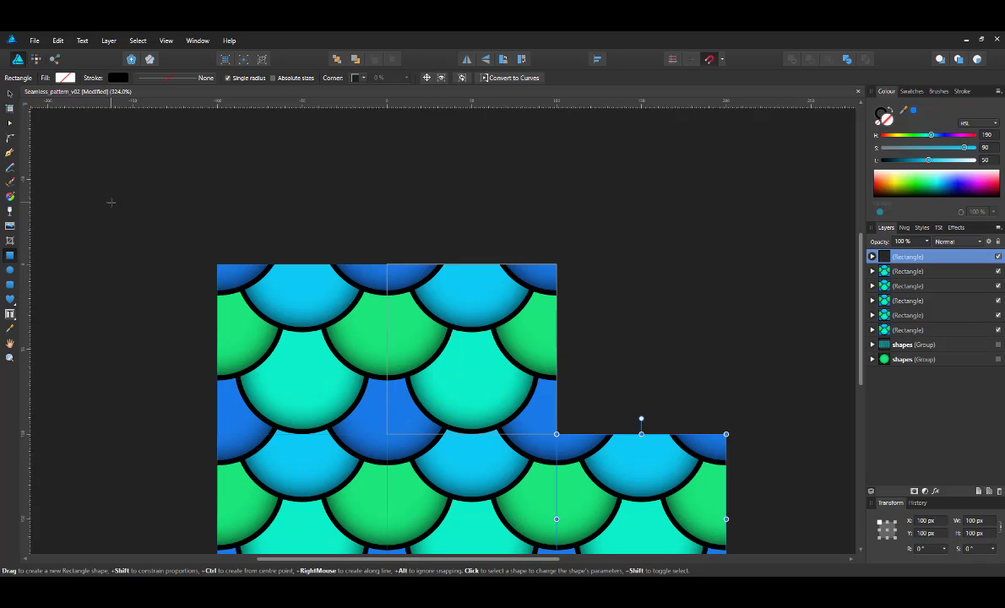
Fill the right column and top row with tile copies, completing the 3×3 grid
{"action": "key", "text": "ctrl+j"}
{"action": "key", "text": "shift+Up"}
{"action": "key", "text": "shift+Up"}
{"action": "key", "text": "shift+Up"}
{"action": "key", "text": "shift+Up"}
{"action": "key", "text": "shift+Up"}
{"action": "key", "text": "shift+Up"}
{"action": "key", "text": "shift+Up"}
{"action": "key", "text": "shift+Up"}
{"action": "key", "text": "shift+Up"}
{"action": "key", "text": "shift+Up"}
{"action": "key", "text": "ctrl+j"}
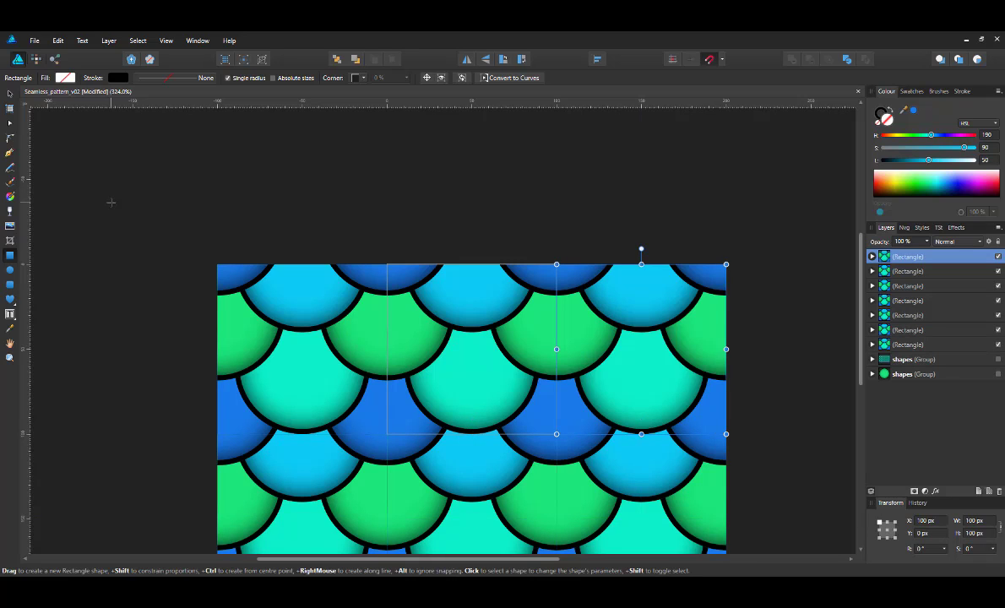
{"action": "key", "text": "shift+Up"}
{"action": "key", "text": "shift+Up"}
{"action": "key", "text": "shift+Up"}
{"action": "key", "text": "shift+Up"}
{"action": "key", "text": "shift+Up"}
{"action": "key", "text": "shift+Up"}
{"action": "key", "text": "shift+Up"}
{"action": "key", "text": "shift+Up"}
{"action": "key", "text": "shift+Up"}
{"action": "key", "text": "shift+Up"}
{"action": "key", "text": "ctrl+j"}
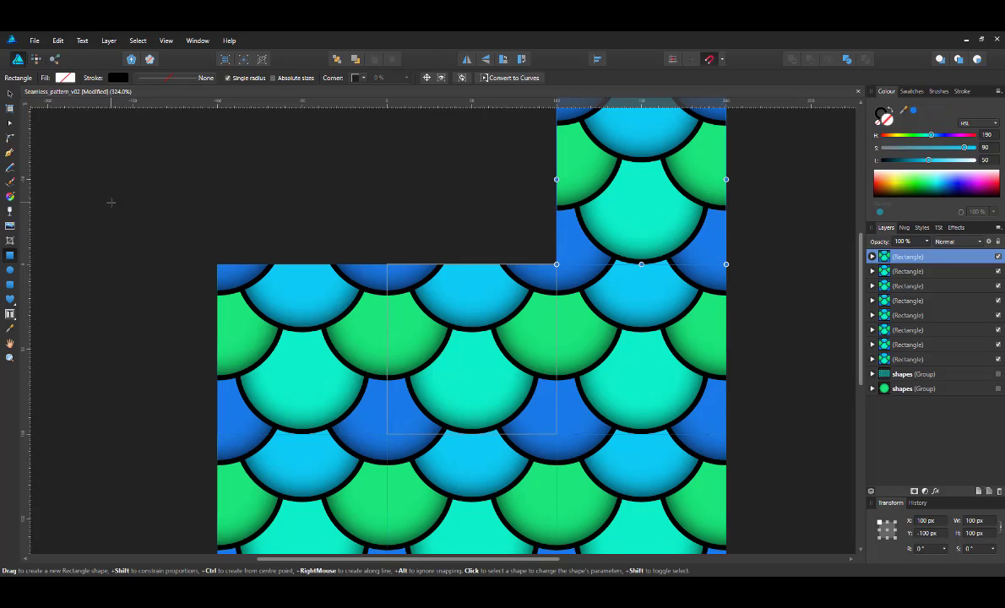
{"action": "key", "text": "shift+Left"}
{"action": "key", "text": "shift+Left"}
{"action": "key", "text": "shift+Left"}
{"action": "key", "text": "shift+Left"}
{"action": "key", "text": "shift+Left"}
{"action": "key", "text": "shift+Left"}
{"action": "key", "text": "shift+Left"}
{"action": "key", "text": "shift+Left"}
{"action": "key", "text": "shift+Left"}
{"action": "key", "text": "shift+Left"}
{"action": "key", "text": "ctrl+j"}
{"action": "key", "text": "shift+Left"}
{"action": "key", "text": "shift+Left"}
{"action": "key", "text": "shift+Left"}
{"action": "key", "text": "shift+Left"}
{"action": "key", "text": "shift+Left"}
{"action": "key", "text": "shift+Left"}
{"action": "key", "text": "shift+Left"}
{"action": "key", "text": "shift+Left"}
{"action": "key", "text": "shift+Left"}
{"action": "key", "text": "shift+Left"}
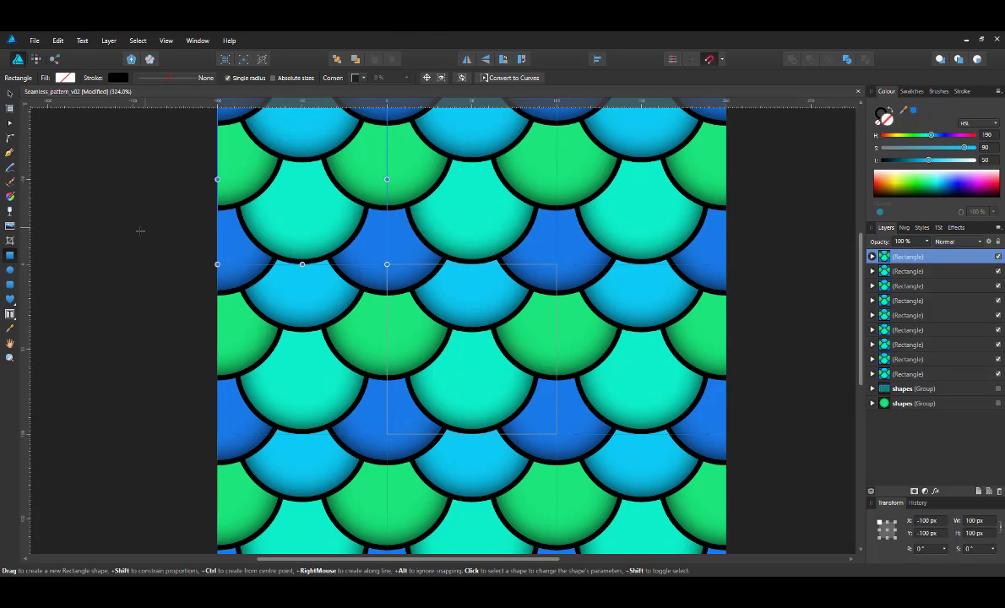
{"action": "key", "text": "ctrl+d"}
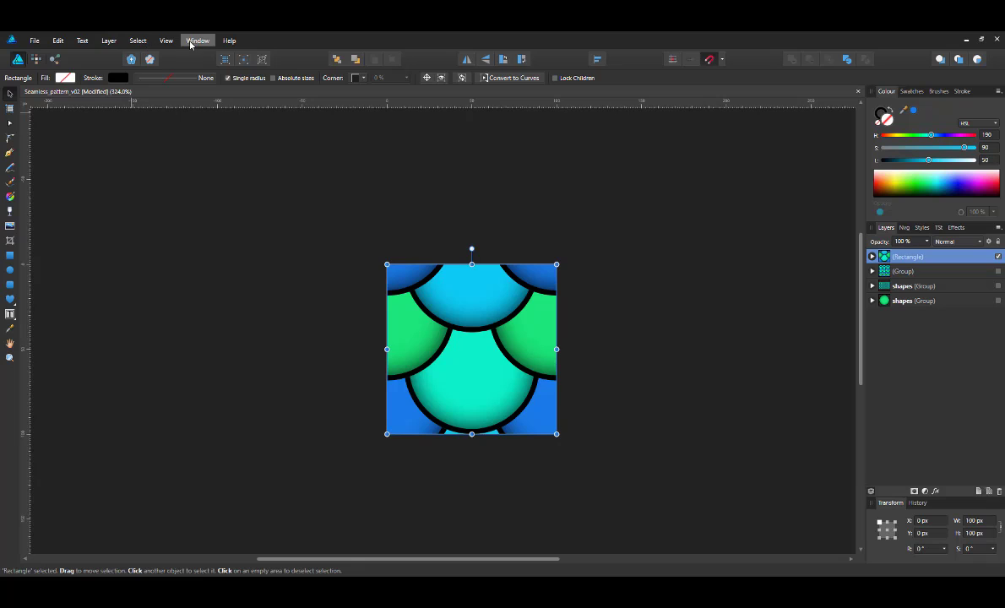
Show the Symbols panel via View > Studio and create a symbol from the tile
{"action": "left_click", "coordinate": [166, 42]}
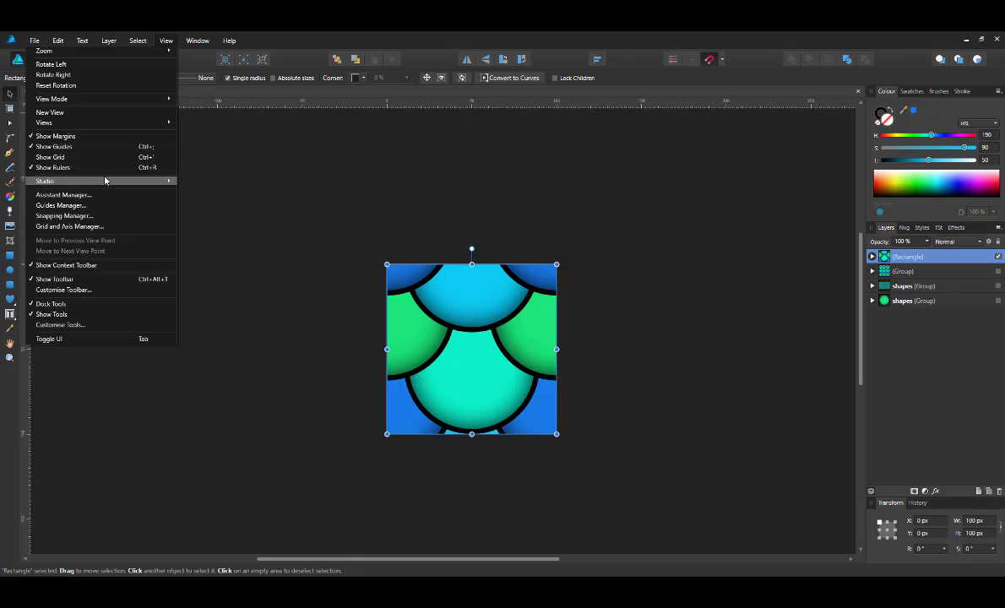
{"action": "mouse_move", "coordinate": [105, 180]}
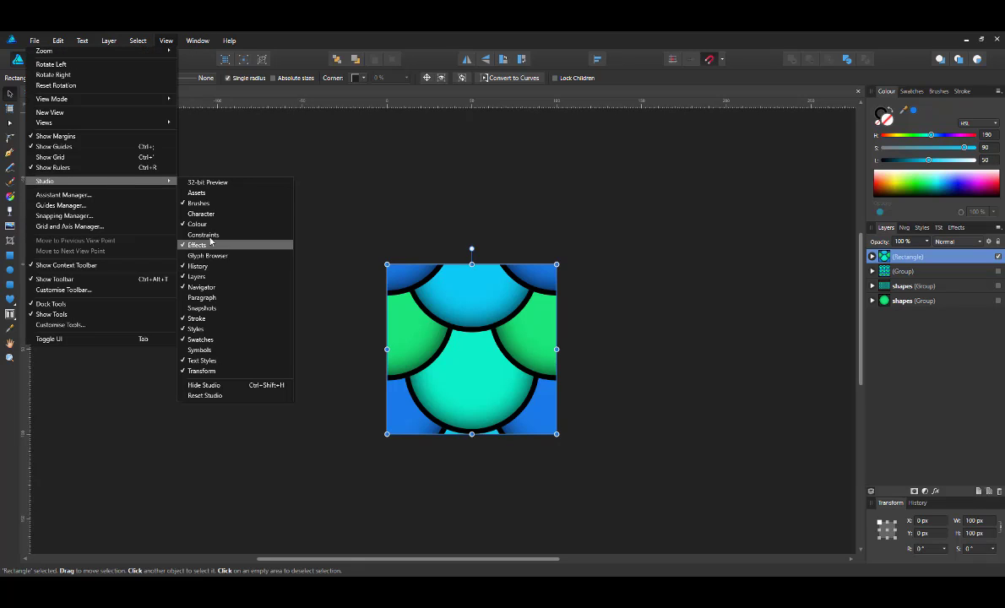
{"action": "left_click", "coordinate": [199, 349]}
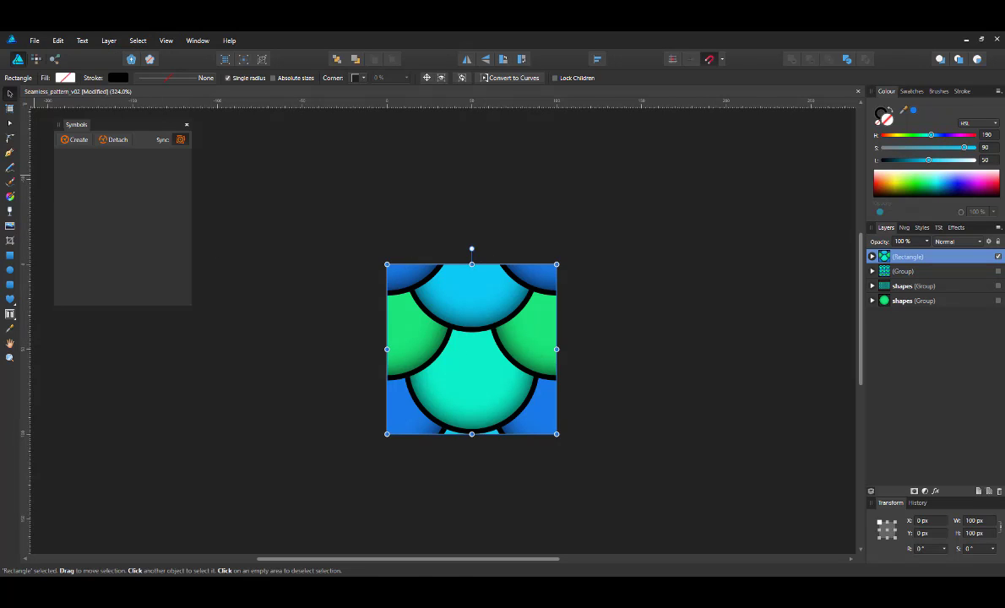
{"action": "left_click", "coordinate": [74, 140]}
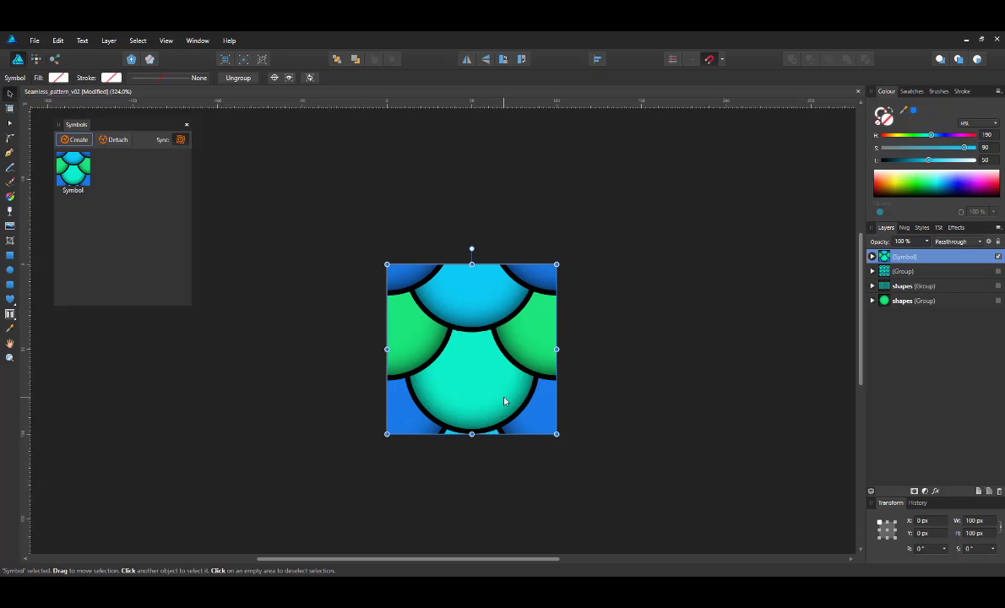
Add symbol copies 100 px left and right of the centre tile to form a row
{"action": "key", "text": "ctrl+j"}
{"action": "key", "text": "shift+Left"}
{"action": "key", "text": "shift+Left"}
{"action": "key", "text": "shift+Left"}
{"action": "key", "text": "shift+Left"}
{"action": "key", "text": "shift+Left"}
{"action": "key", "text": "shift+Left"}
{"action": "key", "text": "shift+Left"}
{"action": "key", "text": "shift+Left"}
{"action": "key", "text": "shift+Left"}
{"action": "key", "text": "shift+Left"}
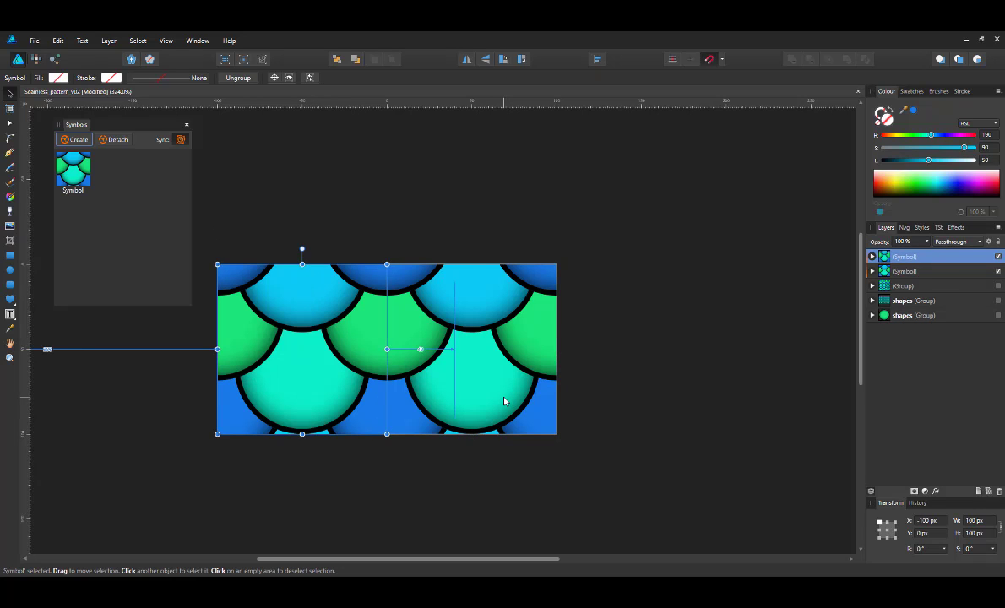
{"action": "key", "text": "ctrl+j"}
{"action": "key", "text": "shift+Right"}
{"action": "key", "text": "shift+Right"}
{"action": "key", "text": "shift+Right"}
{"action": "key", "text": "shift+Right"}
{"action": "key", "text": "shift+Right"}
{"action": "key", "text": "shift+Right"}
{"action": "key", "text": "shift+Right"}
{"action": "key", "text": "shift+Right"}
{"action": "key", "text": "shift+Right"}
{"action": "key", "text": "shift+Right"}
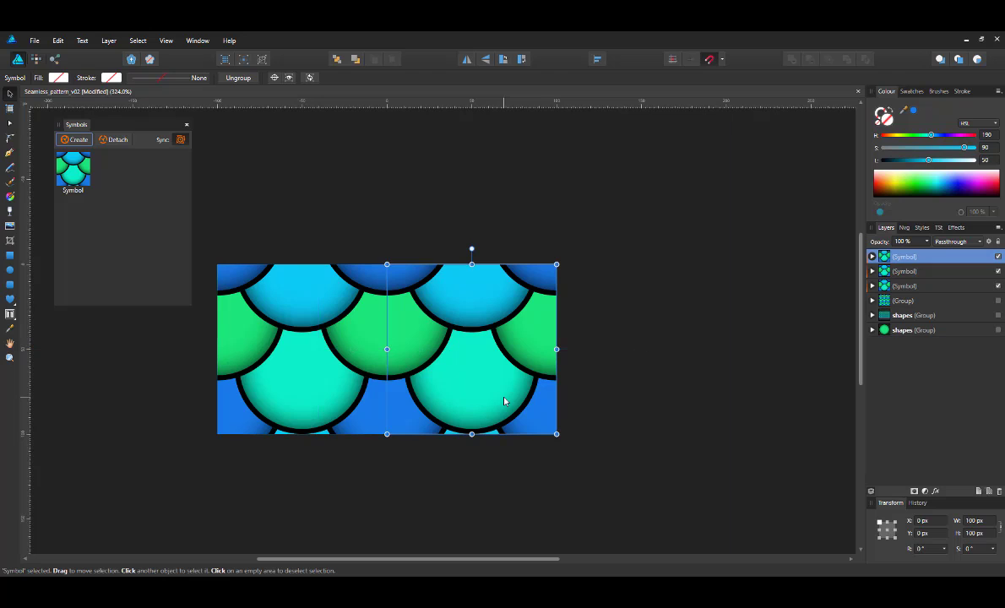
{"action": "key", "text": "shift+Right"}
{"action": "key", "text": "shift+Right"}
{"action": "key", "text": "shift+Right"}
{"action": "key", "text": "shift+Right"}
{"action": "key", "text": "shift+Right"}
{"action": "key", "text": "shift+Right"}
{"action": "key", "text": "shift+Right"}
{"action": "key", "text": "shift+Right"}
{"action": "key", "text": "shift+Right"}
{"action": "key", "text": "shift+Right"}
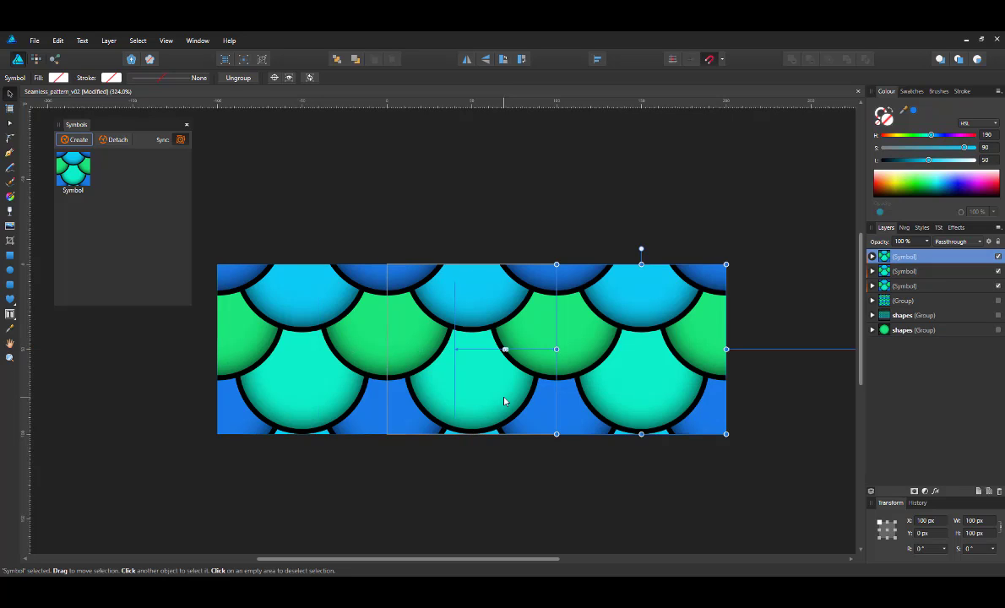
Duplicate the three-symbol row 100 px up and 100 px down, then select the centre tile
{"action": "left_click", "coordinate": [344, 342]}
{"action": "left_click", "coordinate": [498, 340], "text": "shift"}
{"action": "left_click", "coordinate": [610, 341], "text": "shift"}
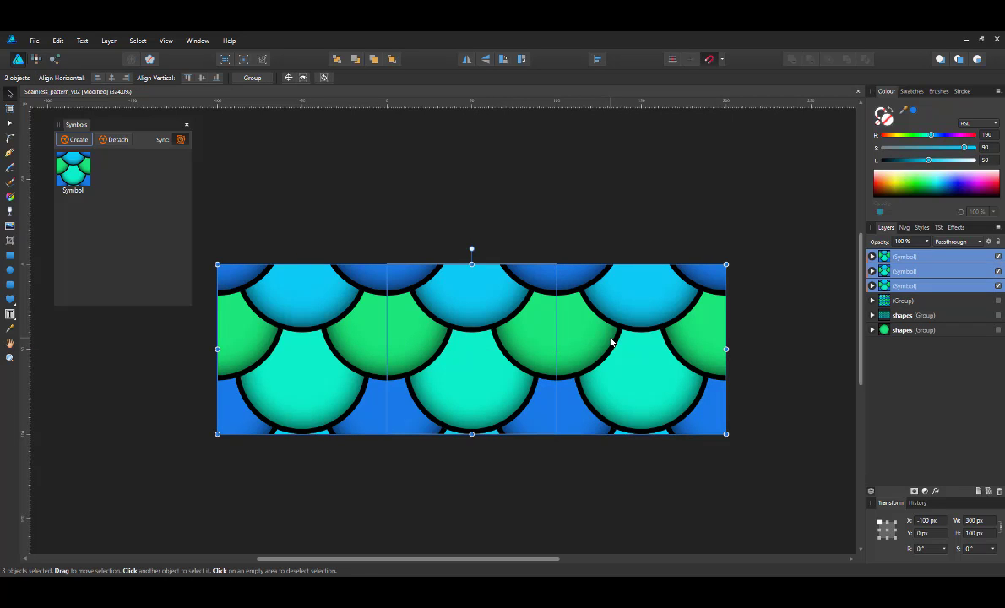
{"action": "key", "text": "ctrl+j"}
{"action": "key", "text": "shift+Up"}
{"action": "key", "text": "shift+Up"}
{"action": "key", "text": "shift+Up"}
{"action": "key", "text": "shift+Up"}
{"action": "key", "text": "shift+Up"}
{"action": "key", "text": "shift+Up"}
{"action": "key", "text": "shift+Up"}
{"action": "key", "text": "shift+Up"}
{"action": "key", "text": "shift+Up"}
{"action": "key", "text": "shift+Up"}
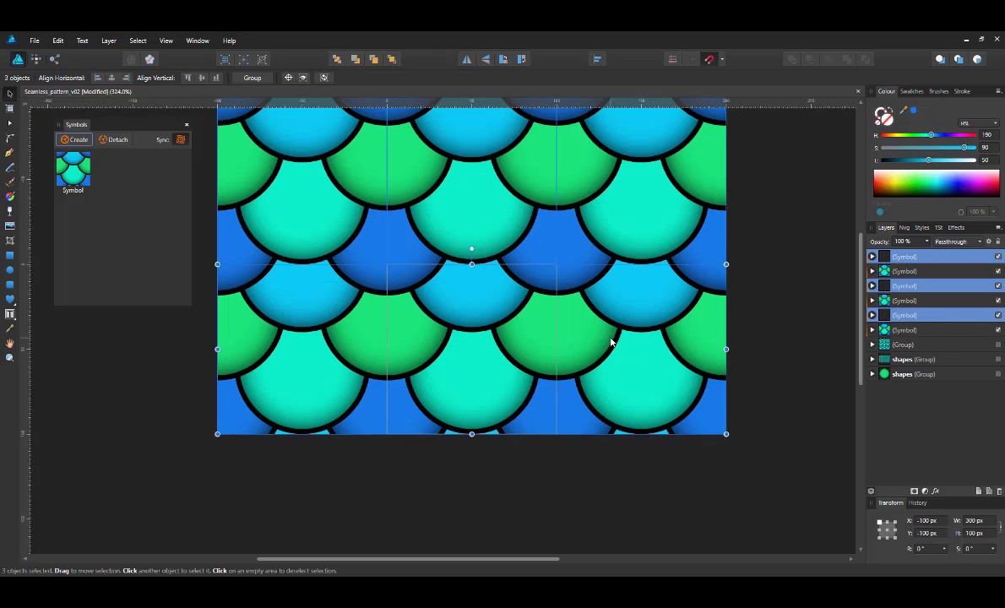
{"action": "key", "text": "ctrl+j"}
{"action": "key", "text": "shift+Down"}
{"action": "key", "text": "shift+Down"}
{"action": "key", "text": "shift+Down"}
{"action": "key", "text": "shift+Down"}
{"action": "key", "text": "shift+Down"}
{"action": "key", "text": "shift+Down"}
{"action": "key", "text": "shift+Down"}
{"action": "key", "text": "shift+Down"}
{"action": "key", "text": "shift+Down"}
{"action": "key", "text": "shift+Down"}
{"action": "key", "text": "shift+Down"}
{"action": "key", "text": "shift+Down"}
{"action": "key", "text": "shift+Down"}
{"action": "key", "text": "shift+Down"}
{"action": "key", "text": "shift+Down"}
{"action": "key", "text": "shift+Down"}
{"action": "key", "text": "shift+Down"}
{"action": "key", "text": "shift+Down"}
{"action": "key", "text": "shift+Down"}
{"action": "key", "text": "shift+Down"}
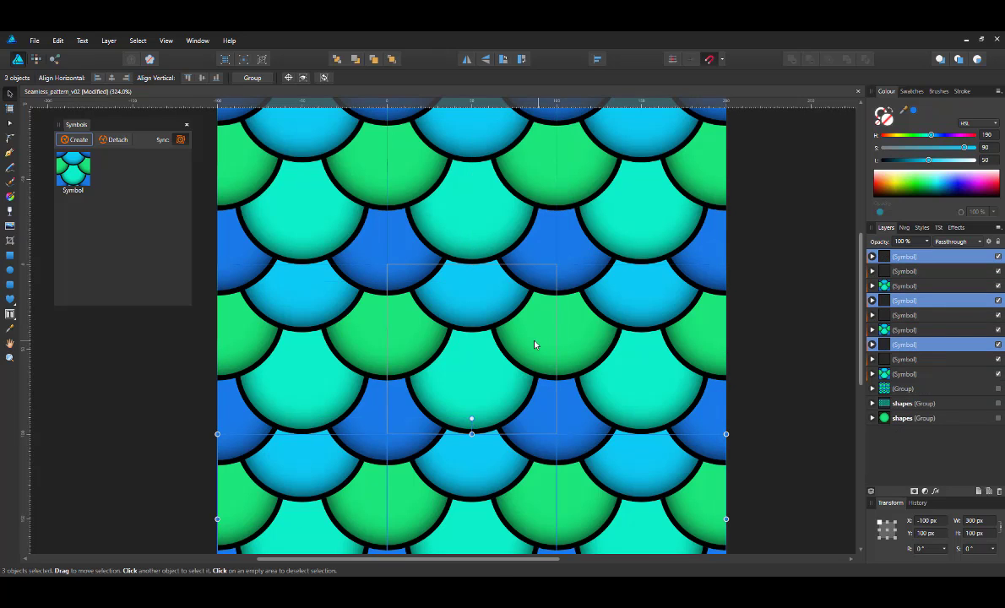
{"action": "left_click", "coordinate": [499, 336]}
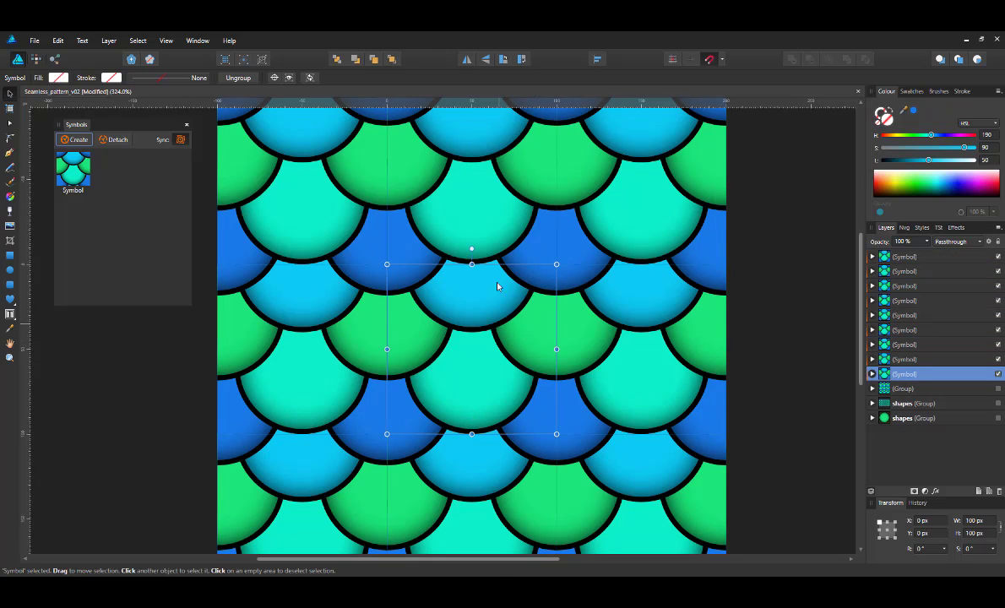
Inside the centre symbol, draw a small black dot on the light blue scale
{"action": "double_click", "coordinate": [470, 326]}
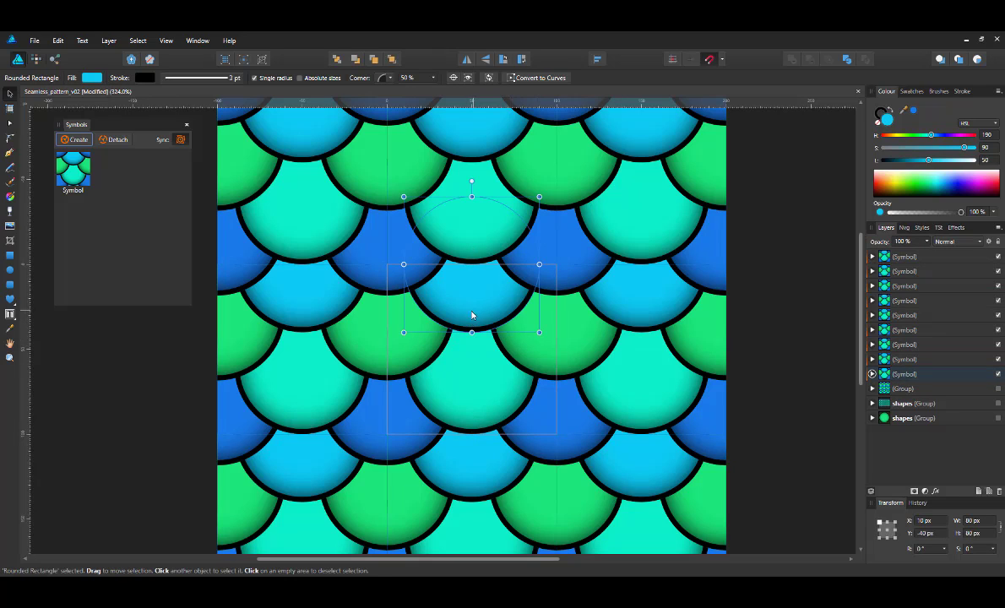
{"action": "left_click", "coordinate": [6, 271]}
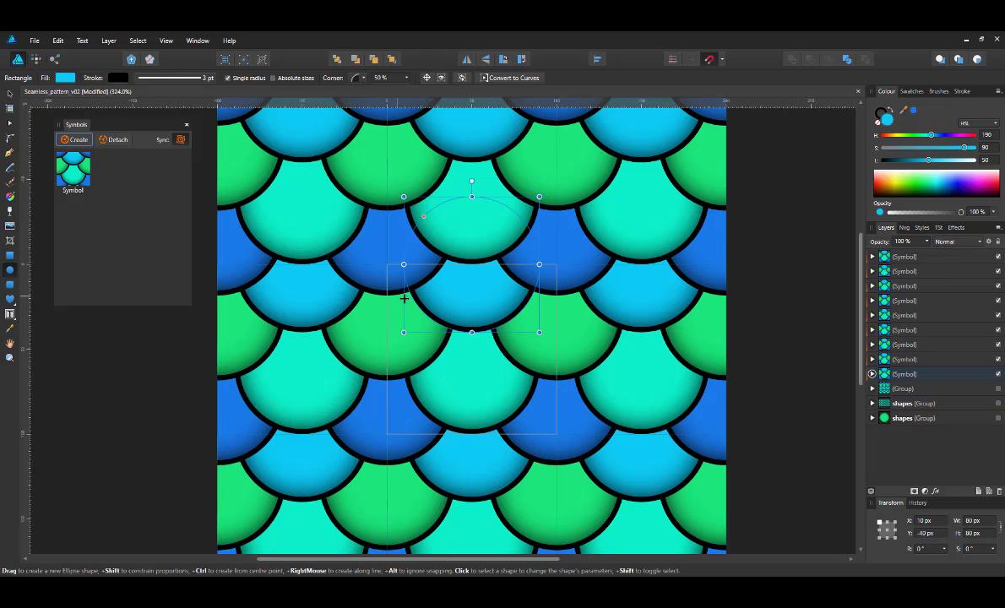
{"action": "left_click_drag", "start_coordinate": [454, 281], "coordinate": [490, 311]}
{"action": "left_click_drag", "start_coordinate": [900, 165], "coordinate": [860, 165]}
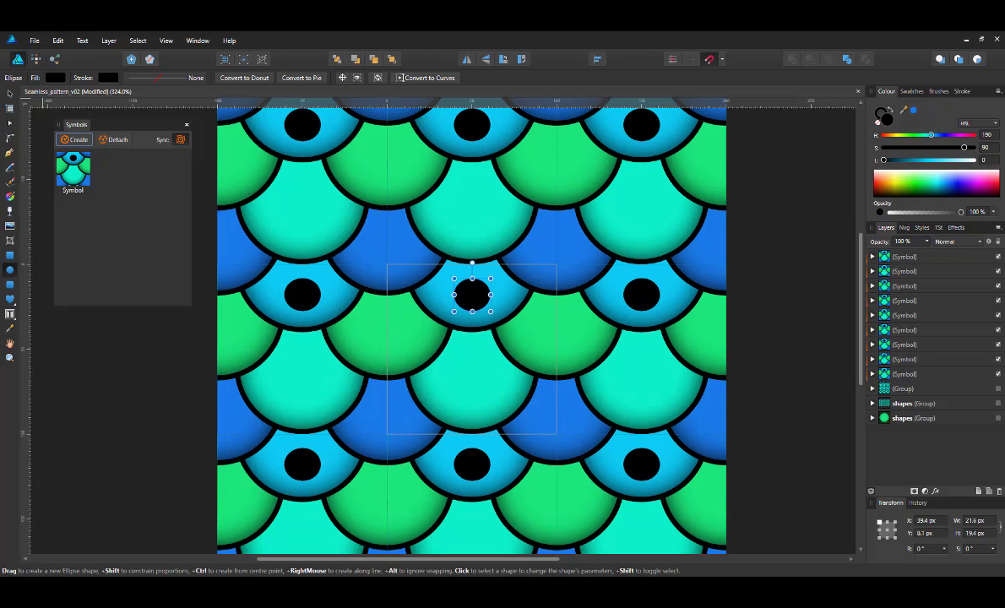
Move the teal scale up 10 px and right to X 10 px
{"action": "left_click", "coordinate": [9, 93]}
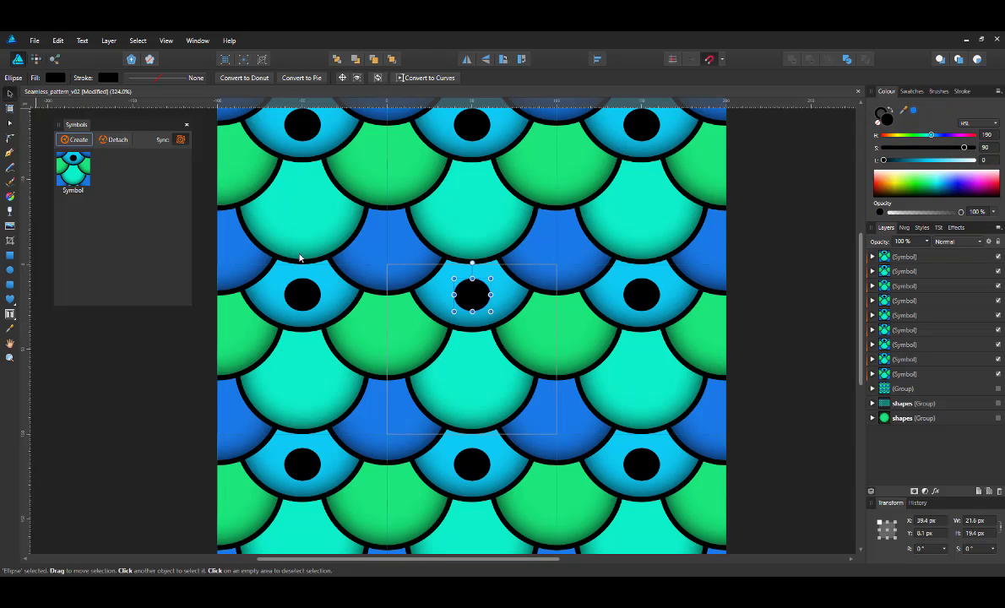
{"action": "left_click", "coordinate": [472, 369]}
{"action": "left_click_drag", "start_coordinate": [477, 372], "coordinate": [418, 360]}
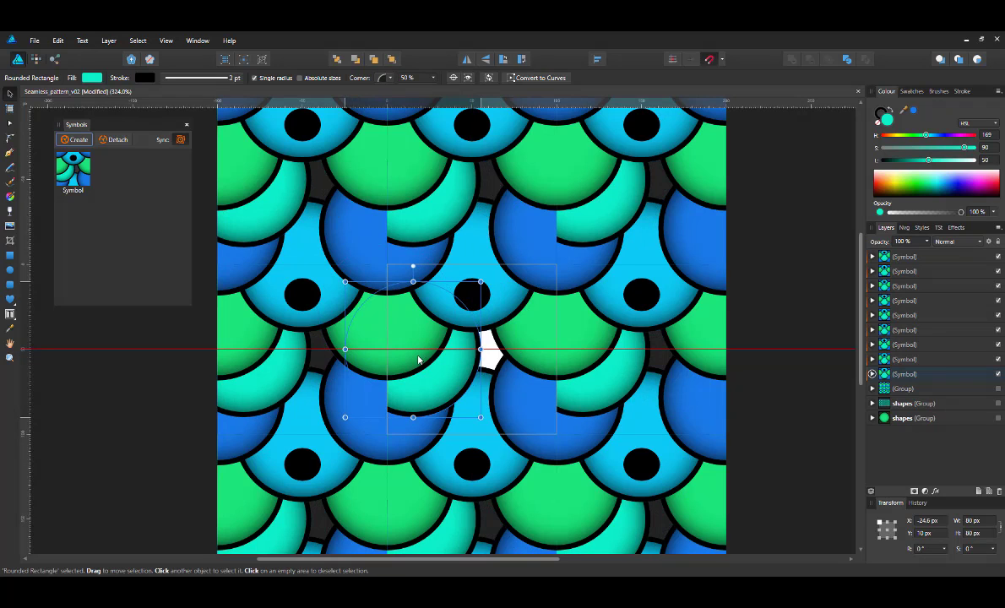
{"action": "left_click_drag", "start_coordinate": [417, 360], "coordinate": [476, 355]}
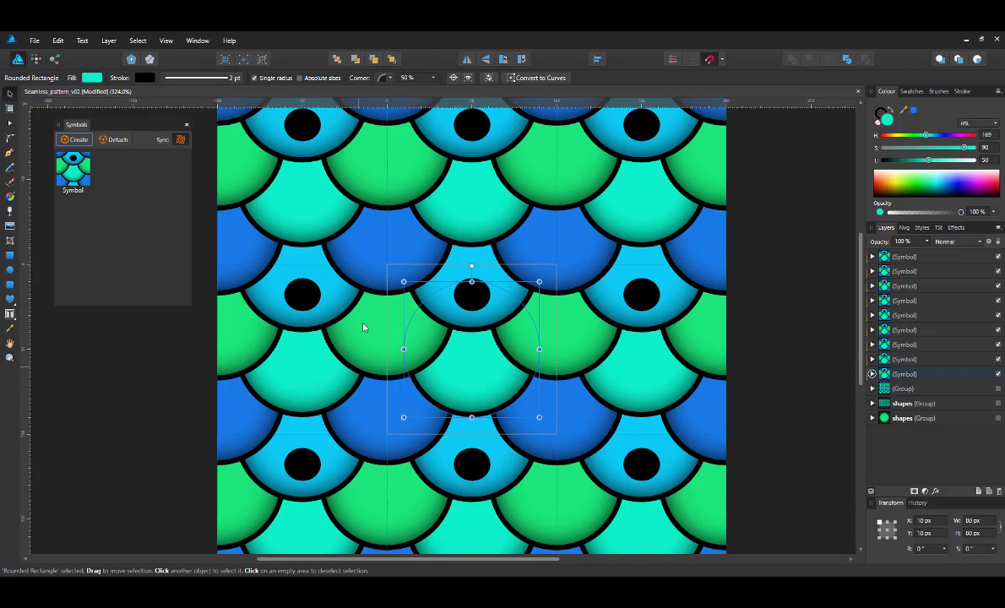